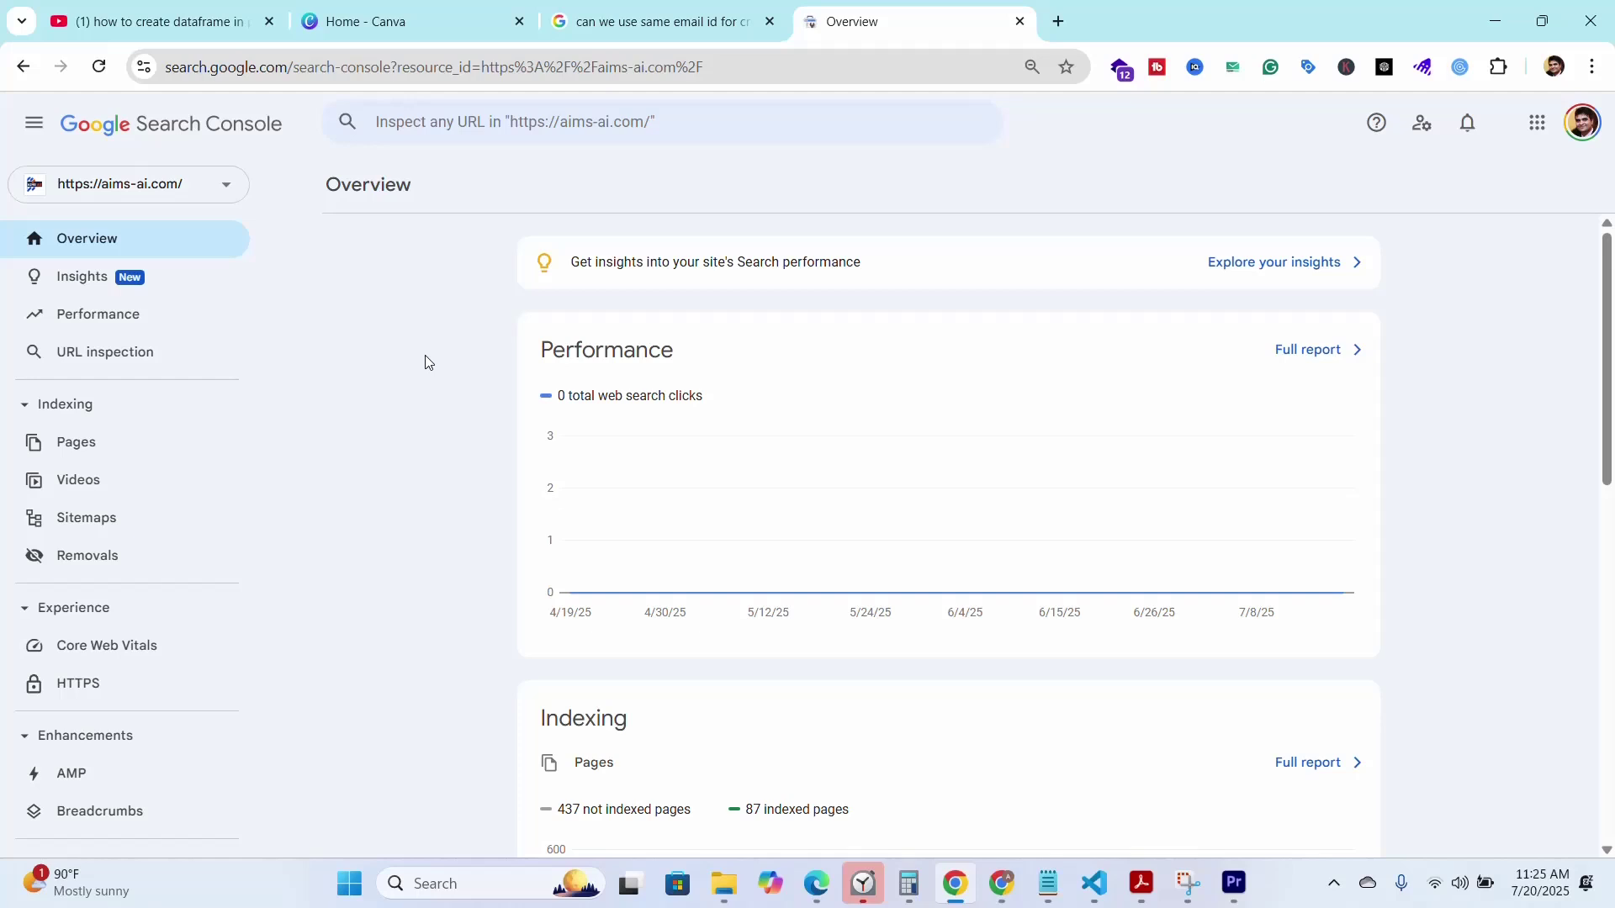
left_click(225, 186)
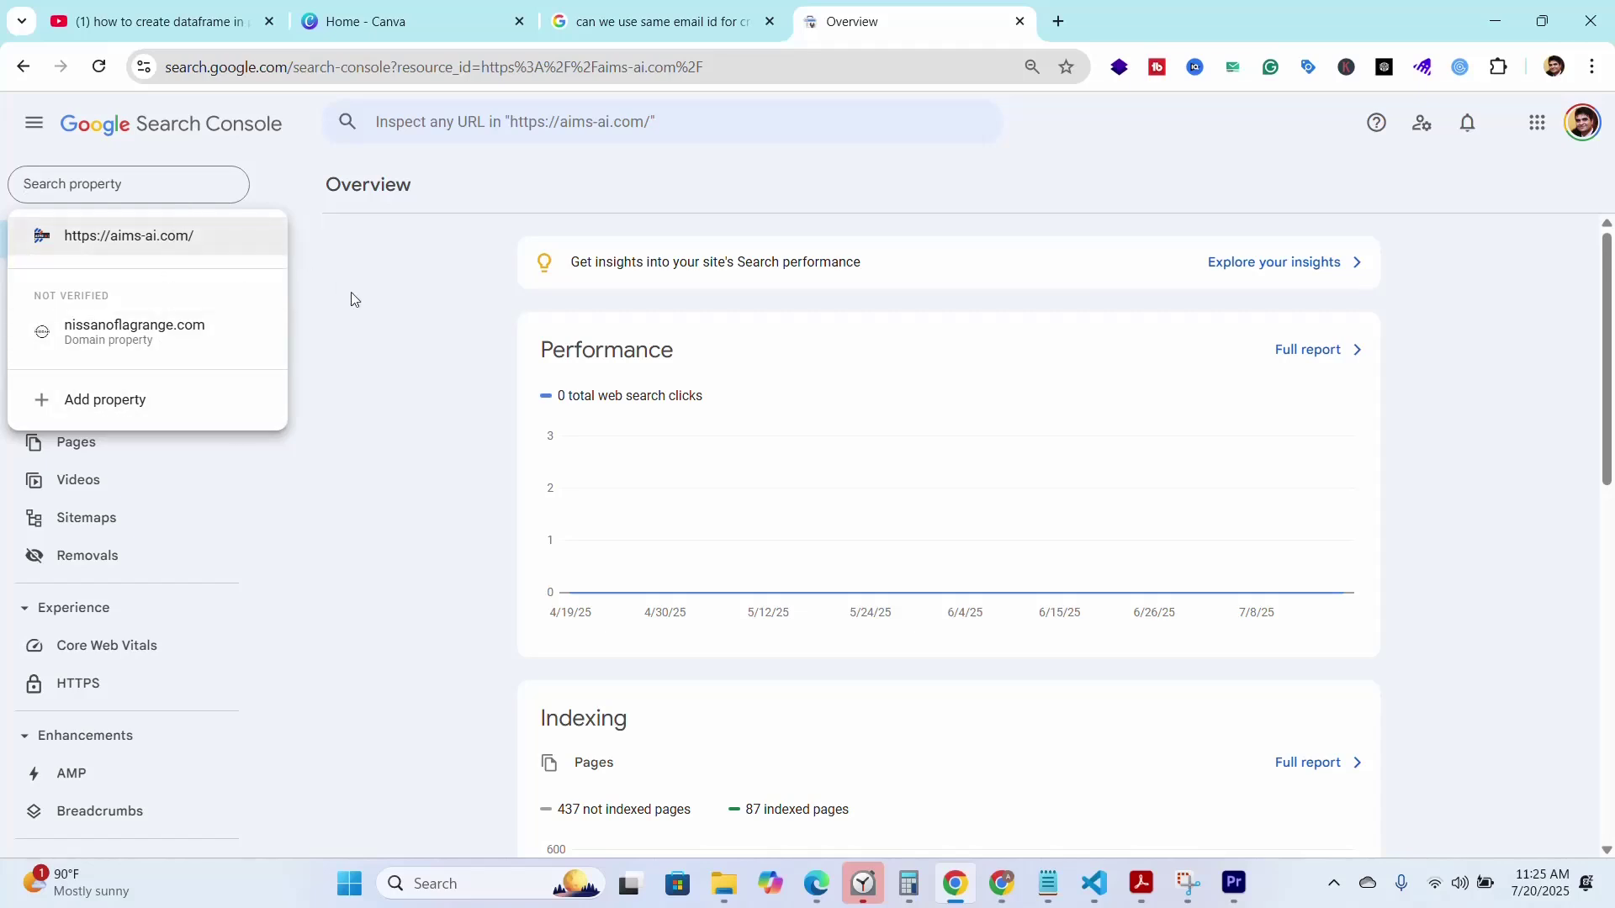
left_click(404, 342)
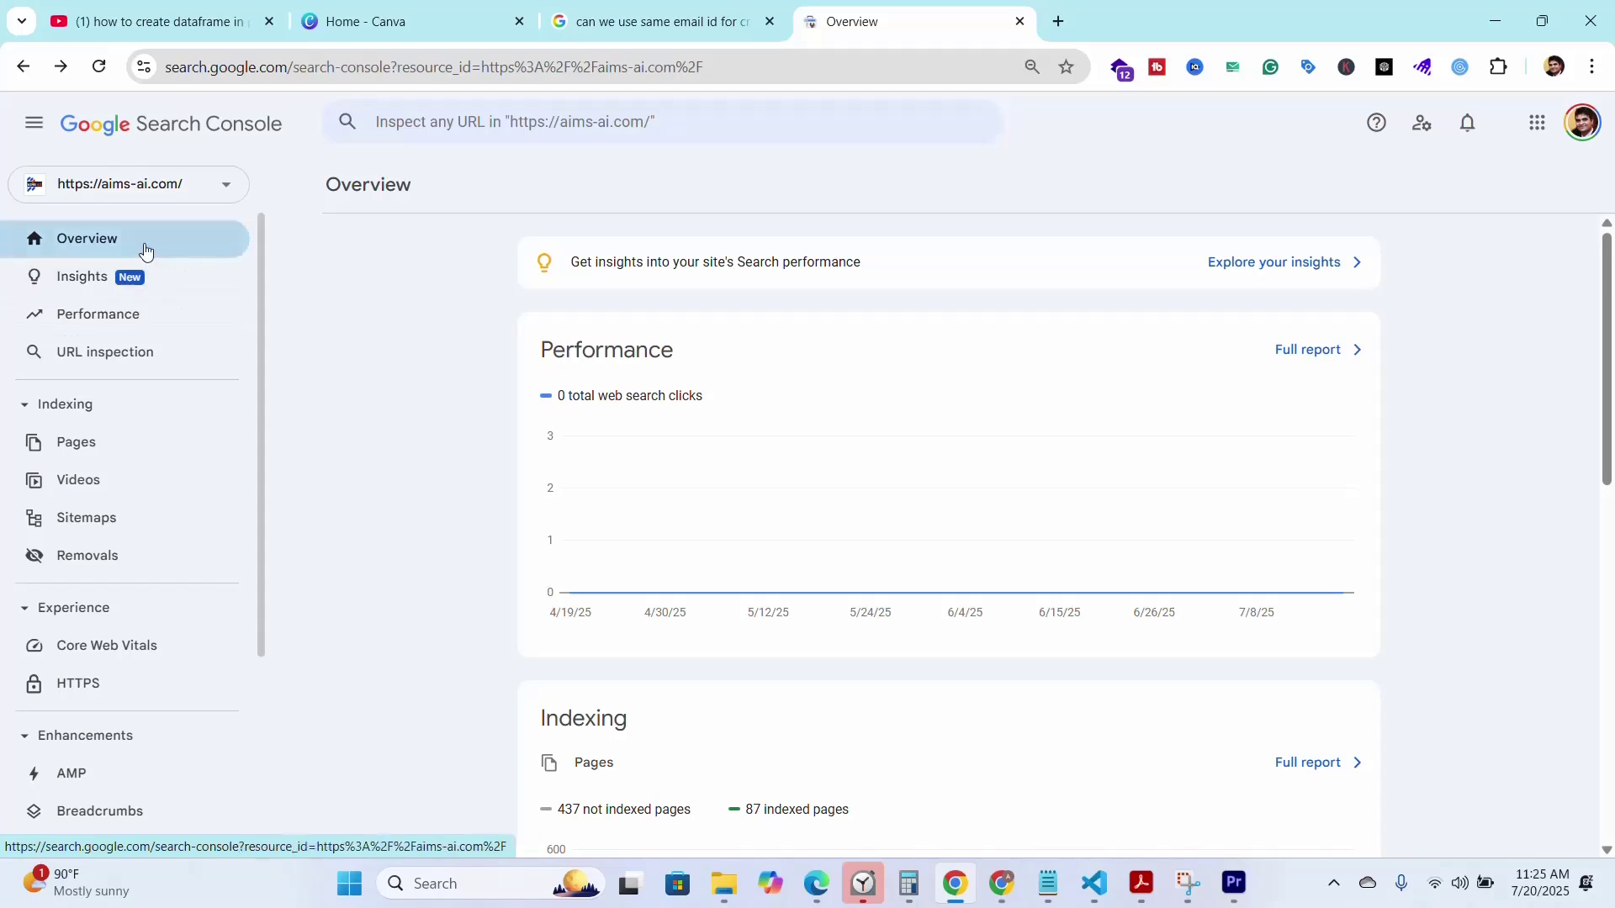
left_click(105, 246)
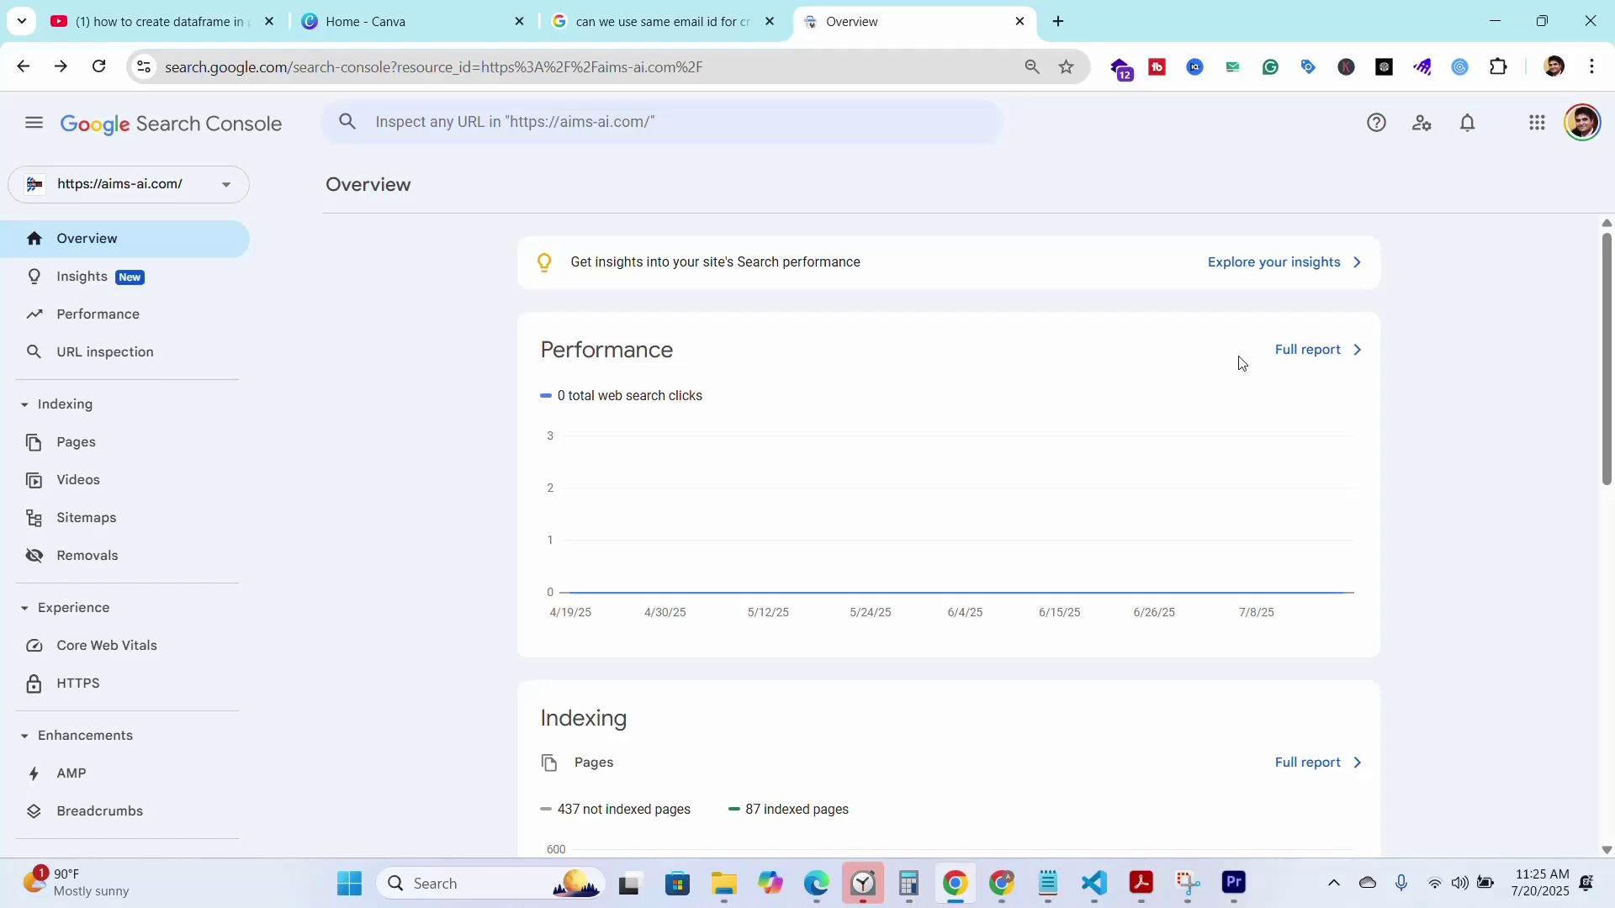
Open the full Performance report and view it for 28 days and for 3 months
left_click(1305, 360)
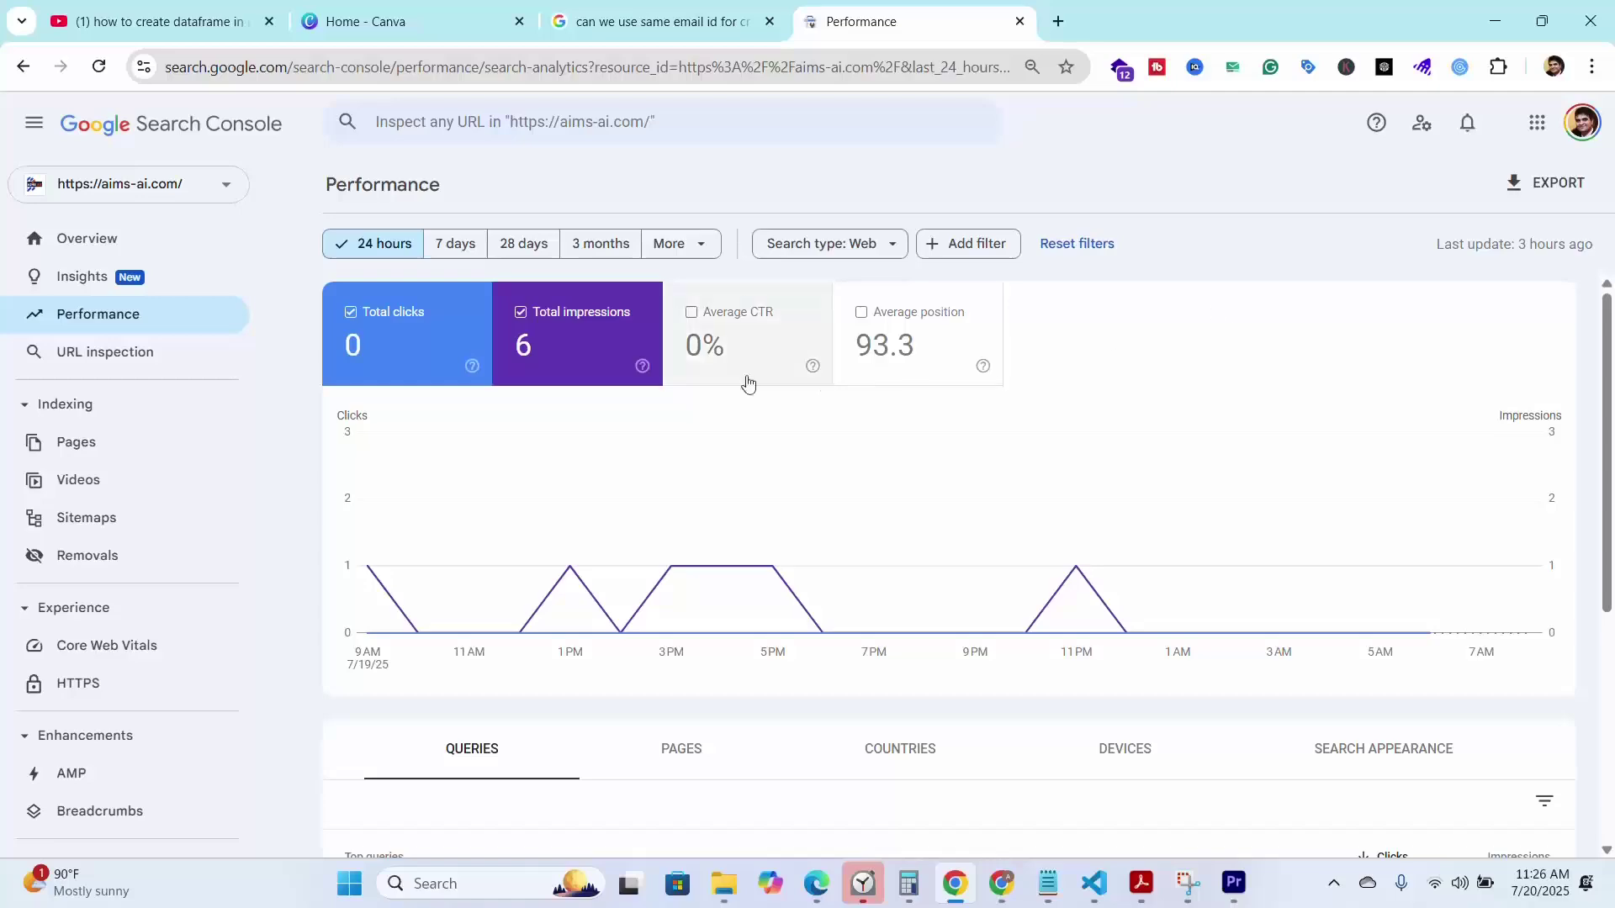
left_click(512, 243)
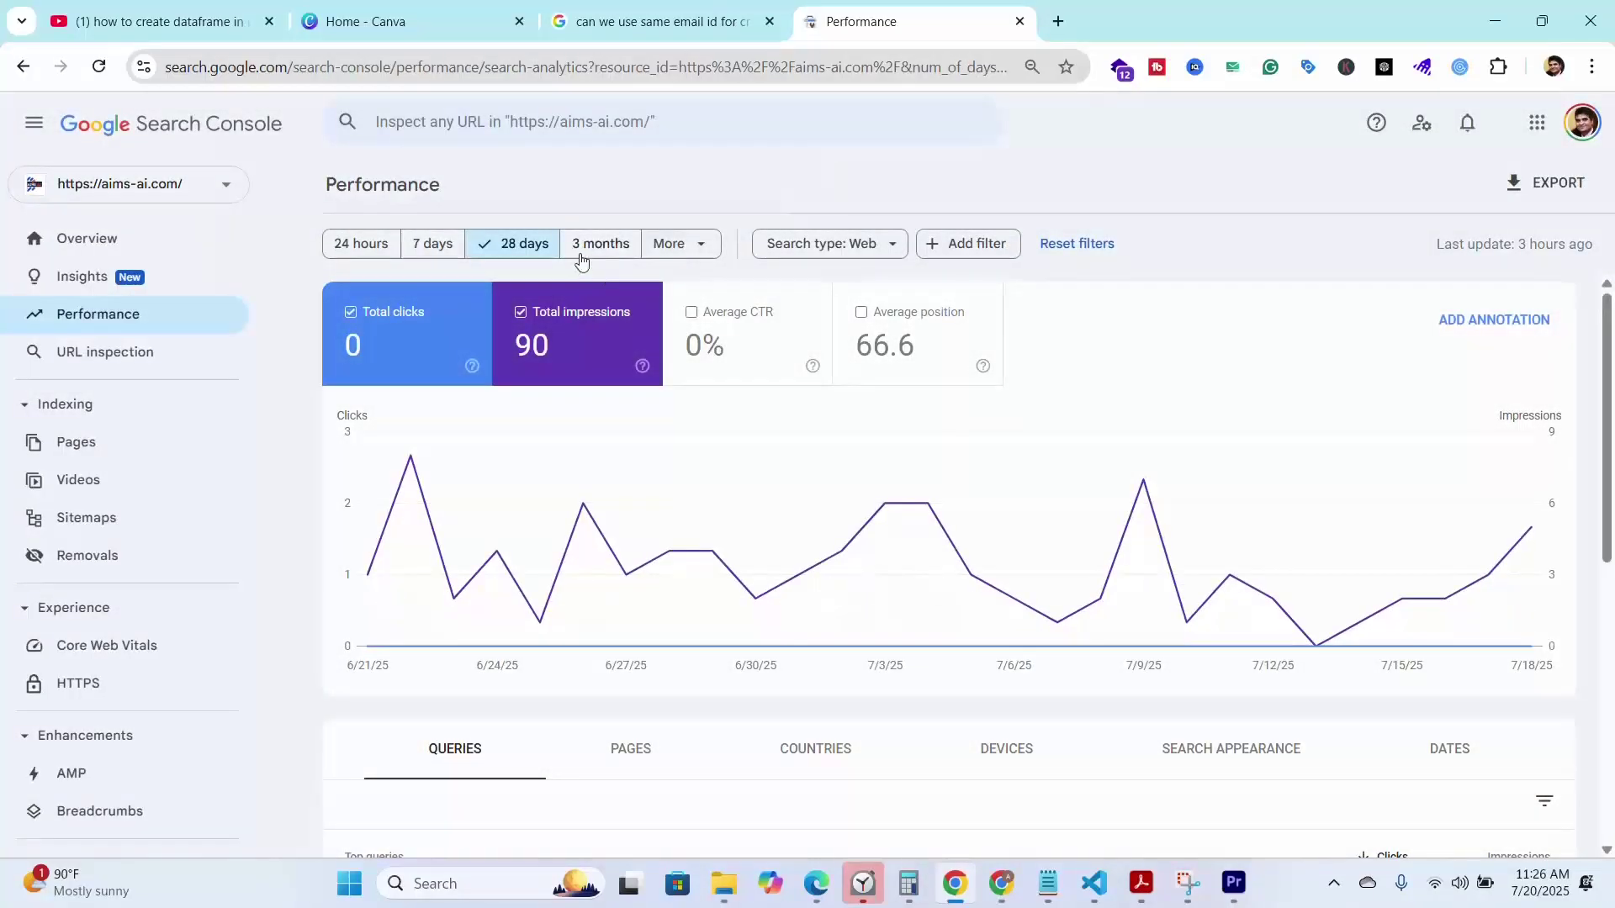
left_click(588, 253)
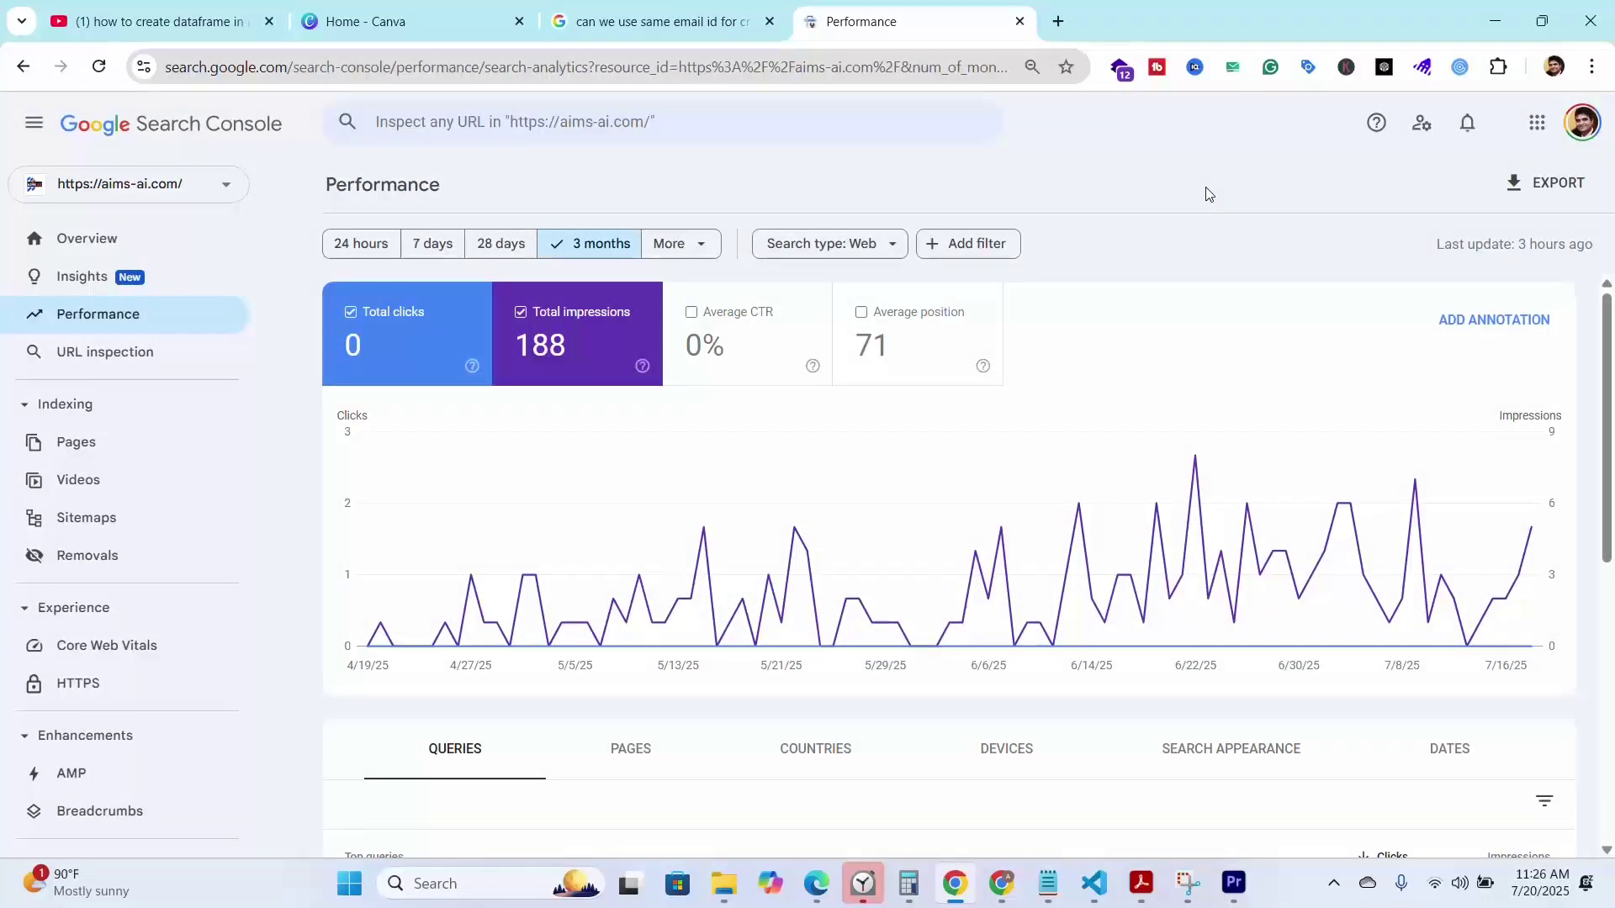
Look over the additional date range options without changing them, and apply Web as the search type
left_click(702, 244)
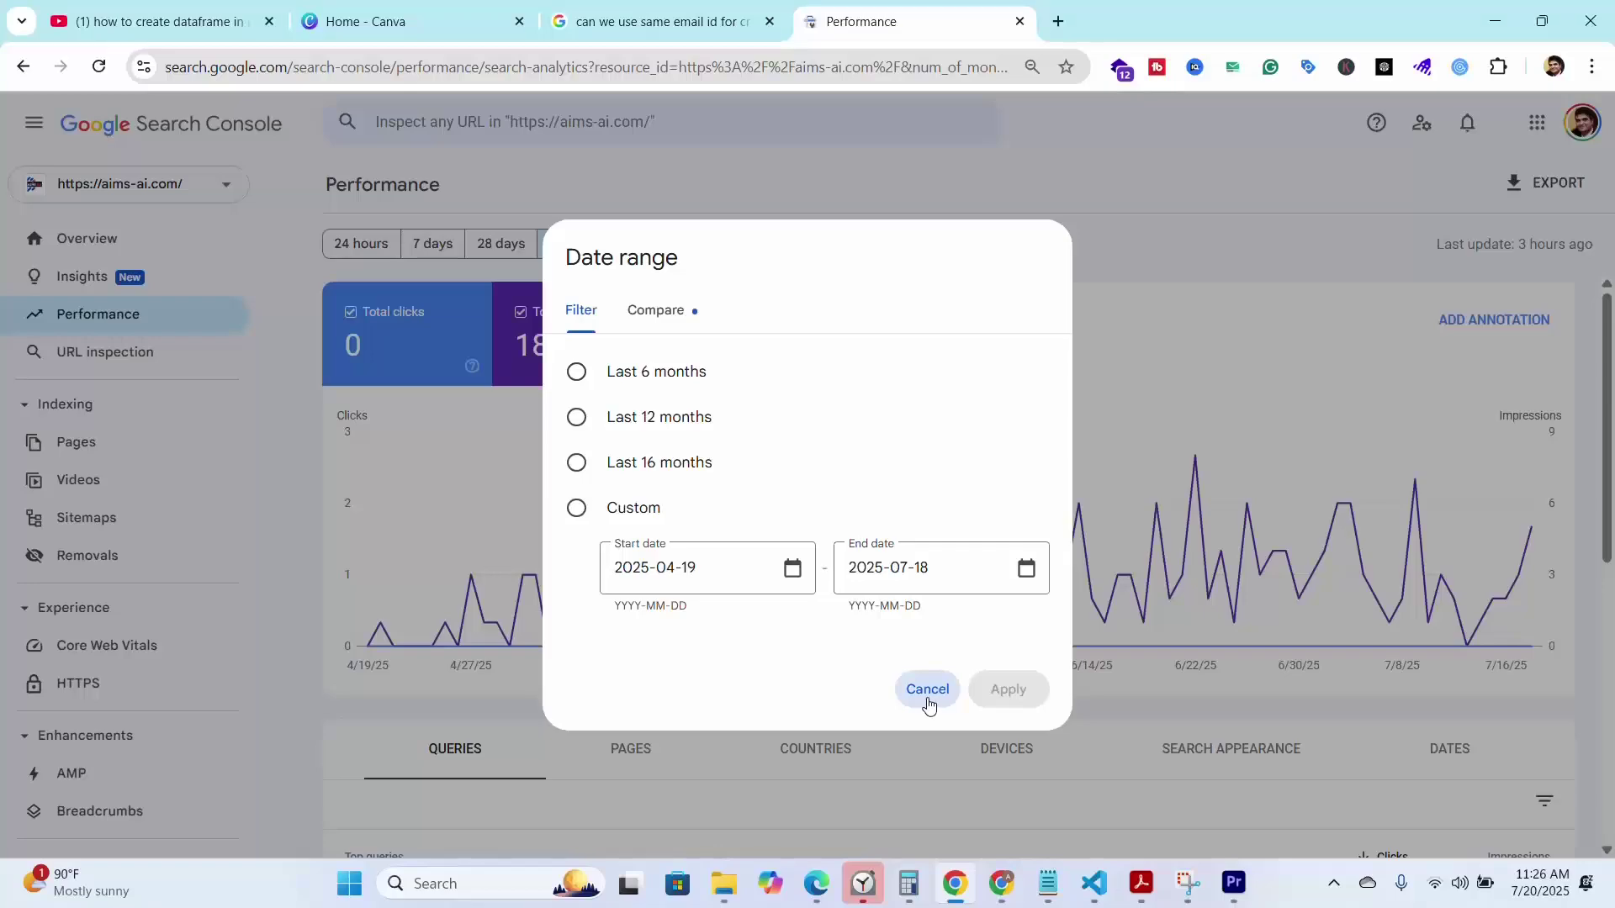
left_click(929, 705)
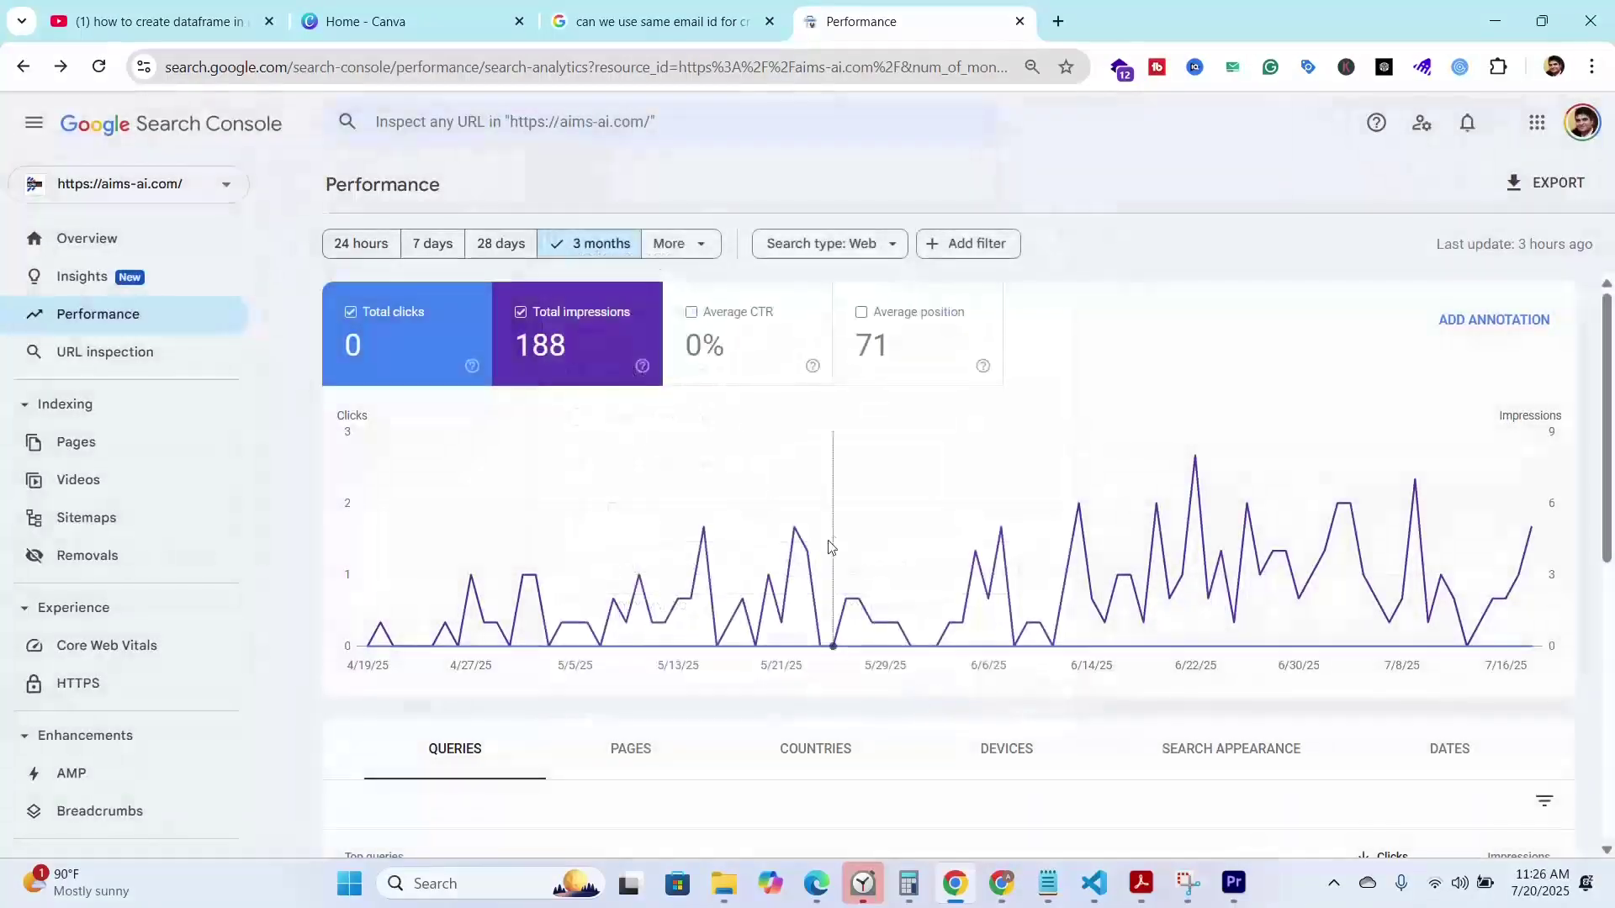
left_click(895, 250)
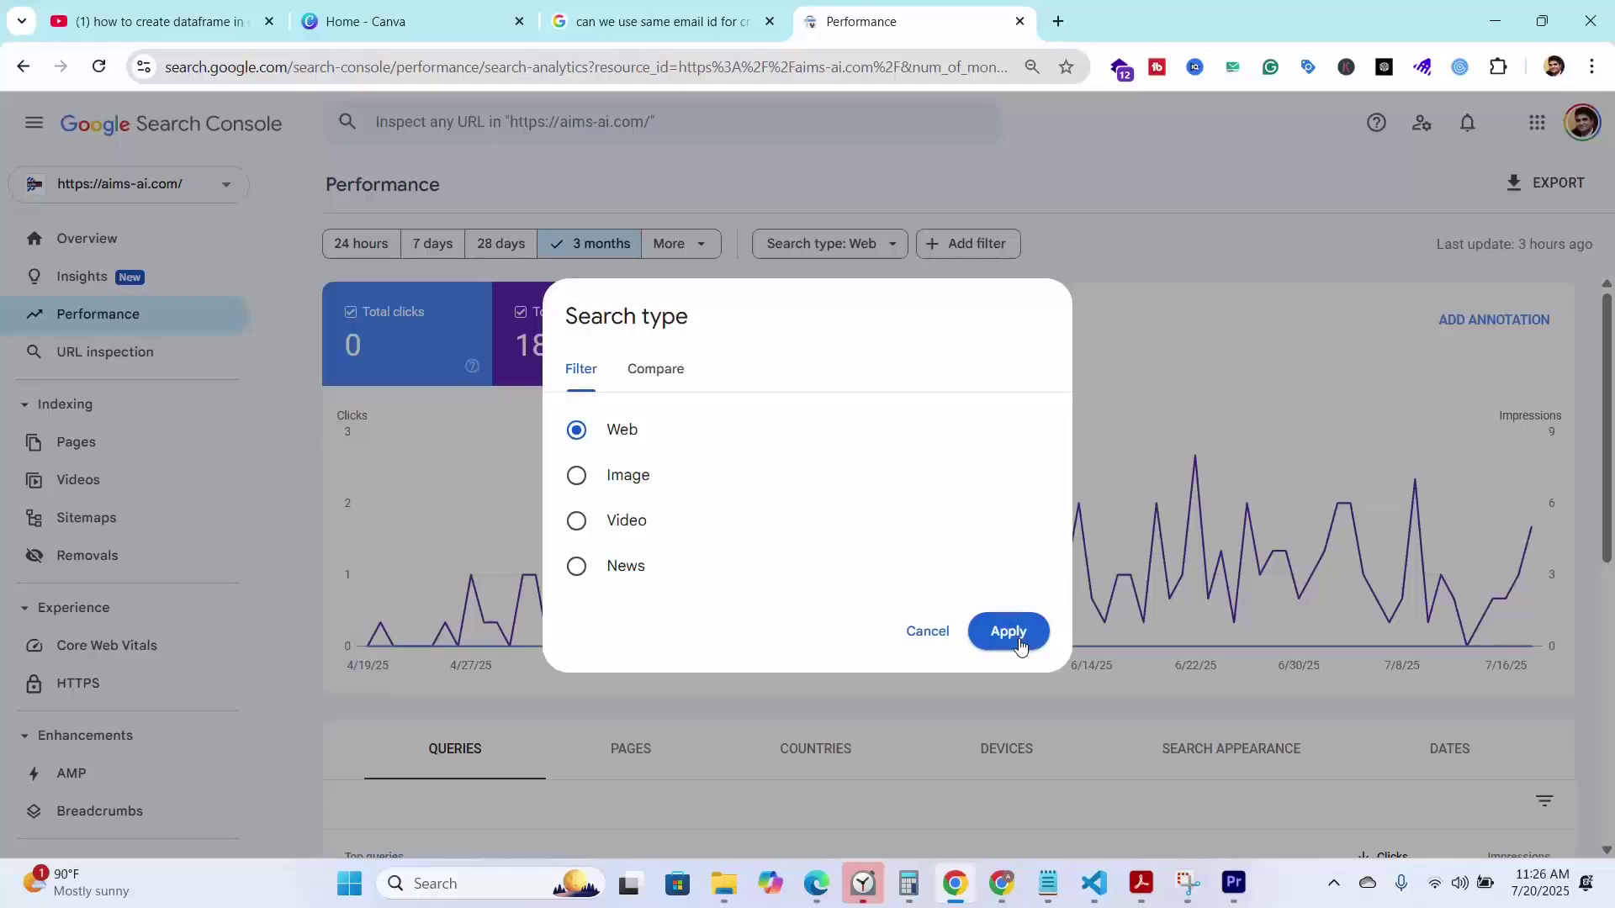
left_click(1009, 633)
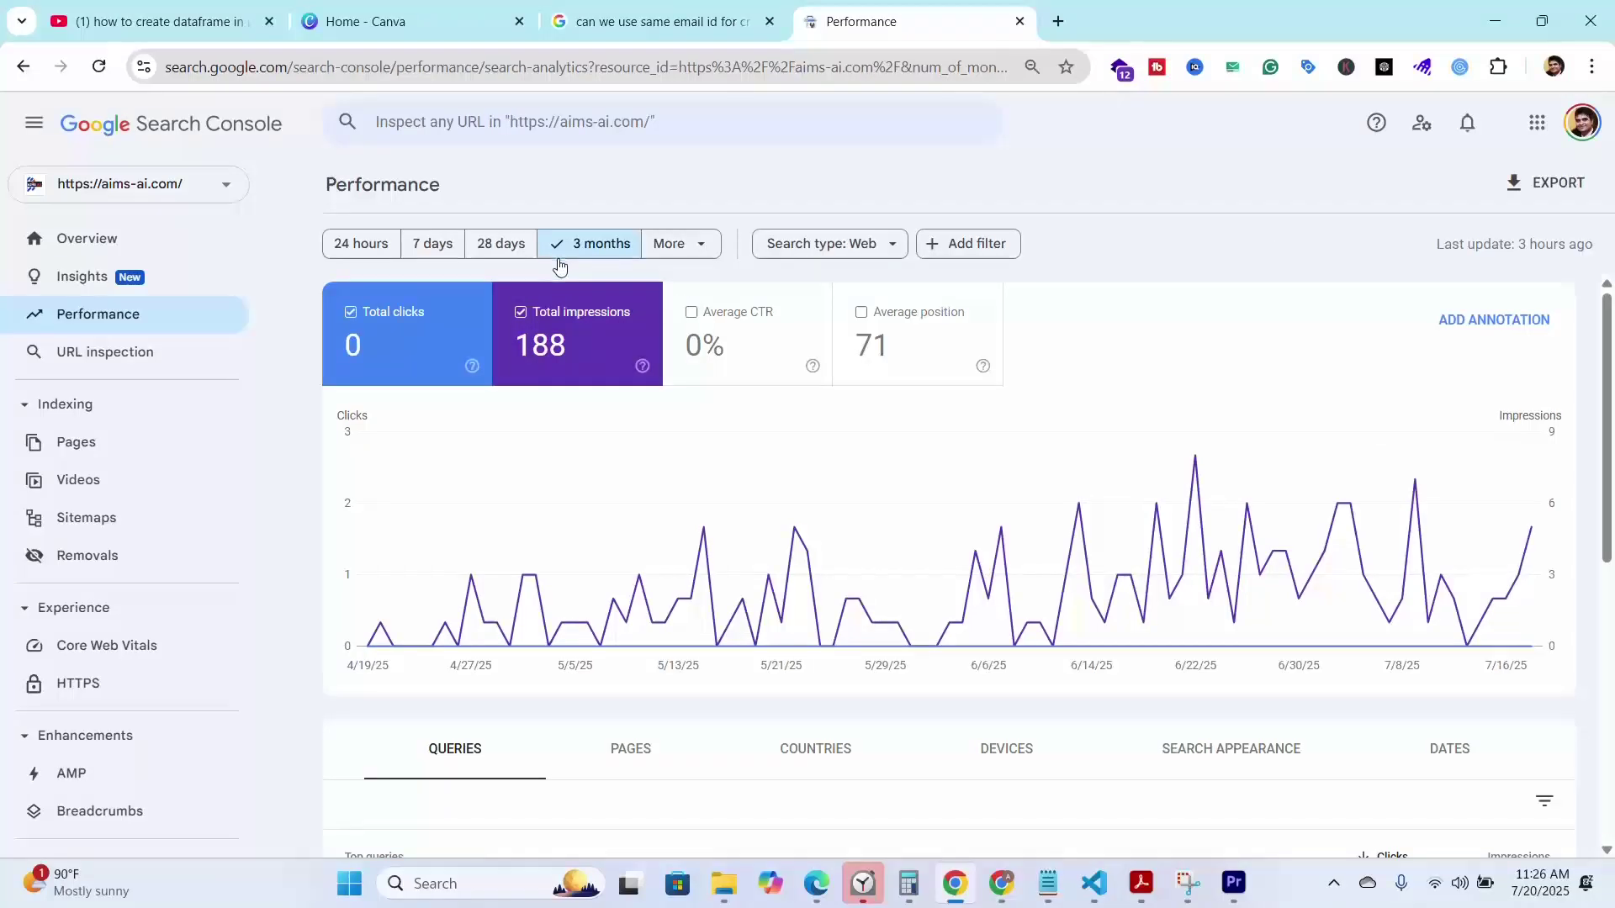
Review the top queries and the top pages of the site with their clicks and impressions
left_click_drag(1610, 313, 1612, 478)
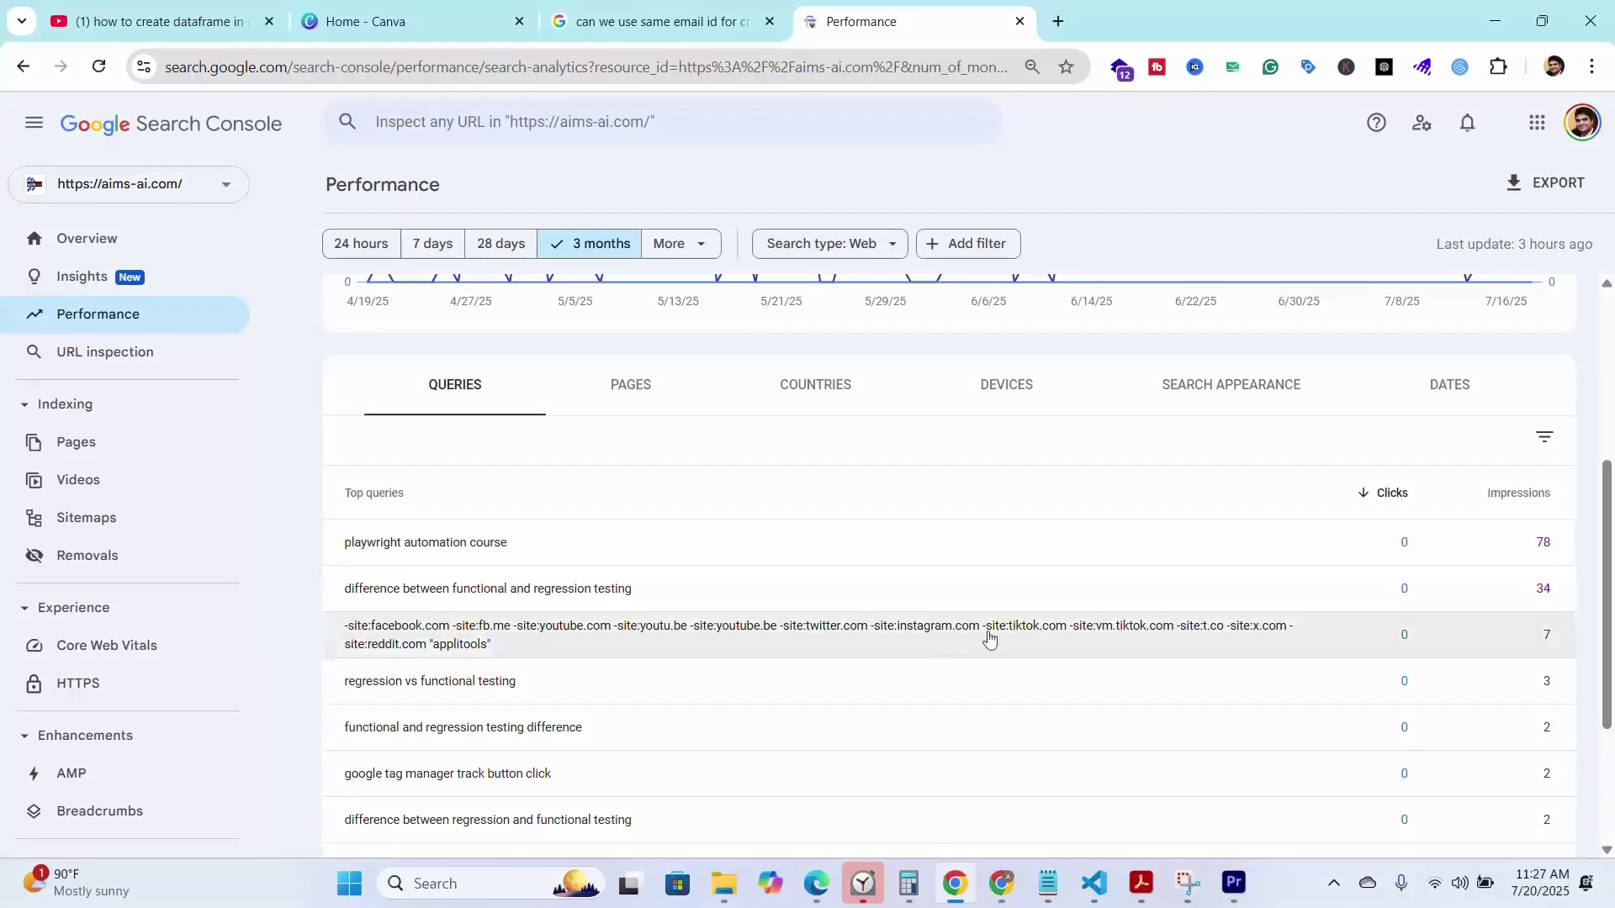
left_click_drag(1612, 488, 1612, 529)
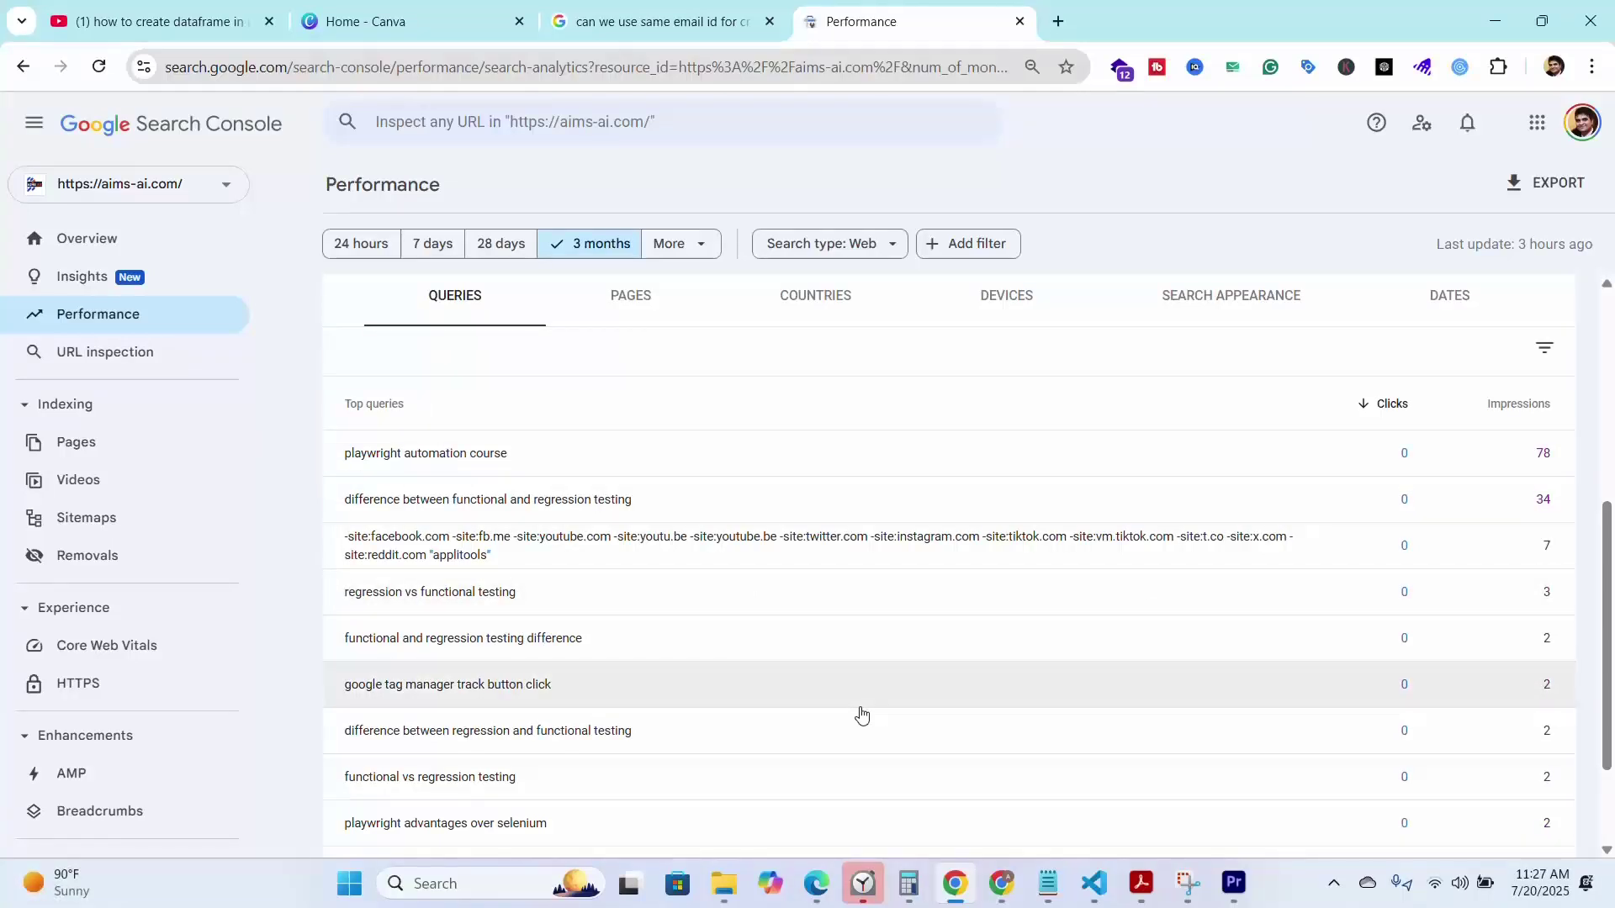
scroll(862, 716, "up", 3)
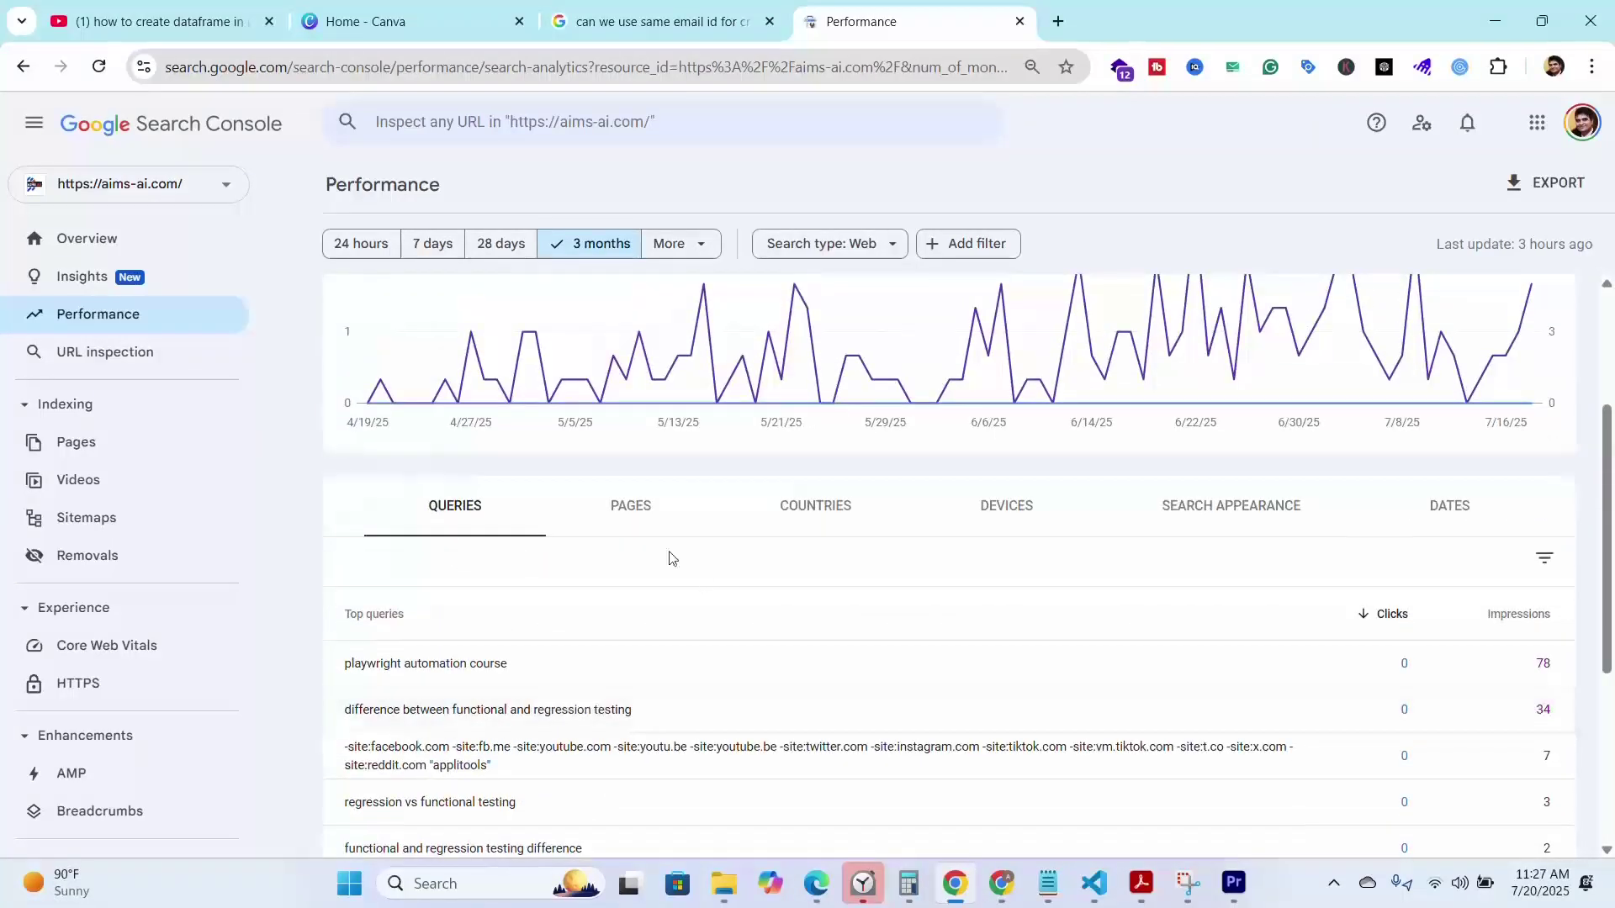
left_click(645, 523)
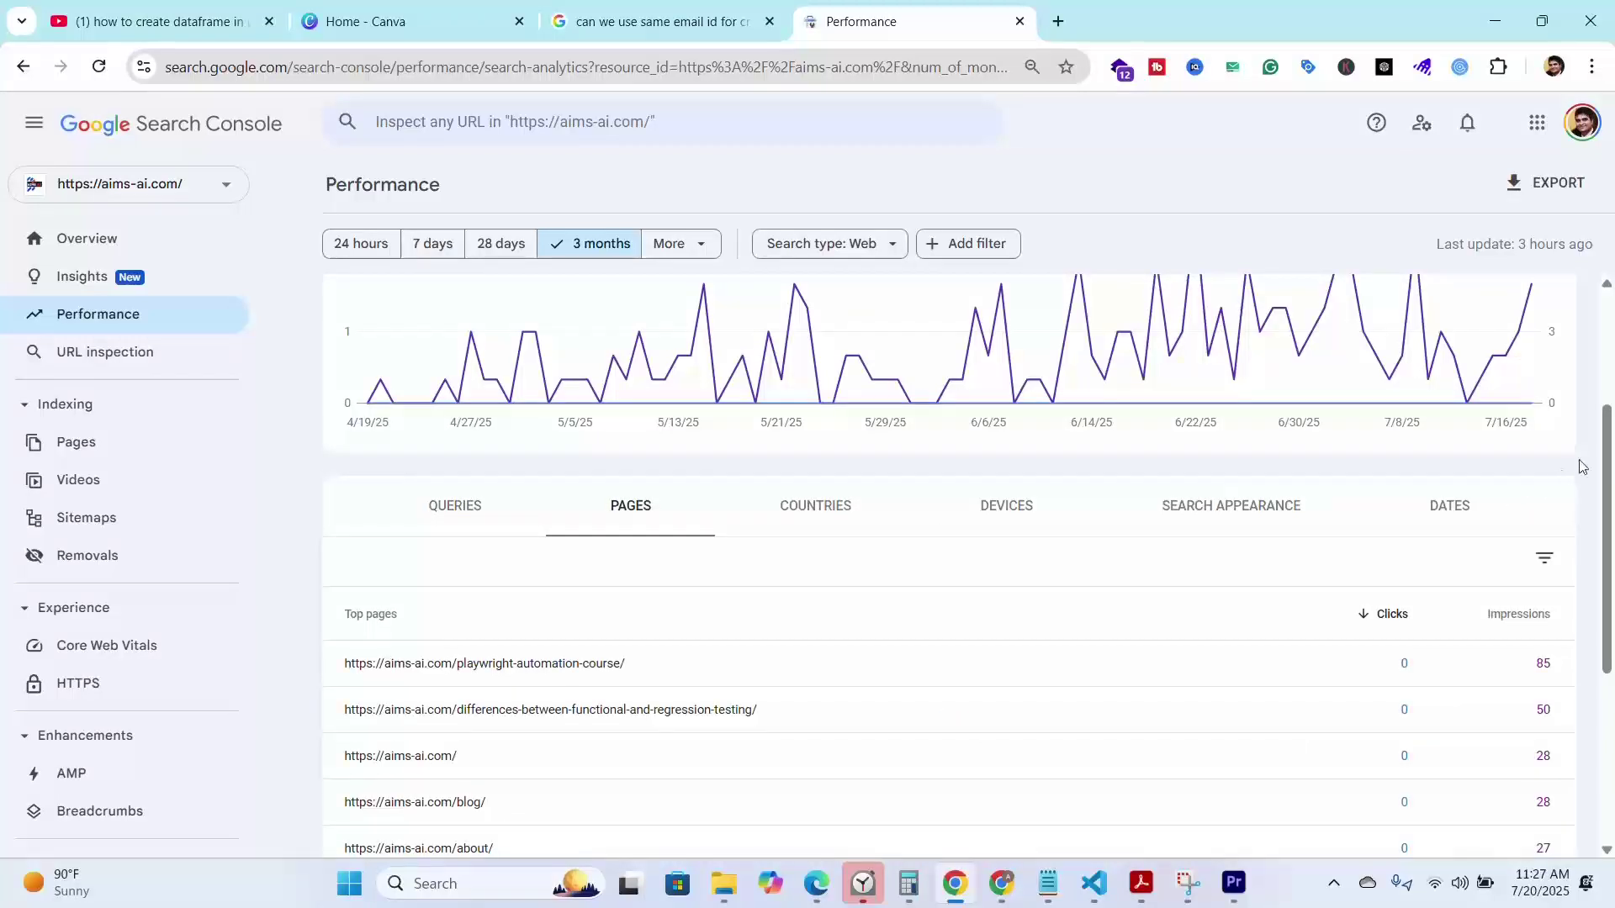
left_click_drag(1613, 450, 1608, 546)
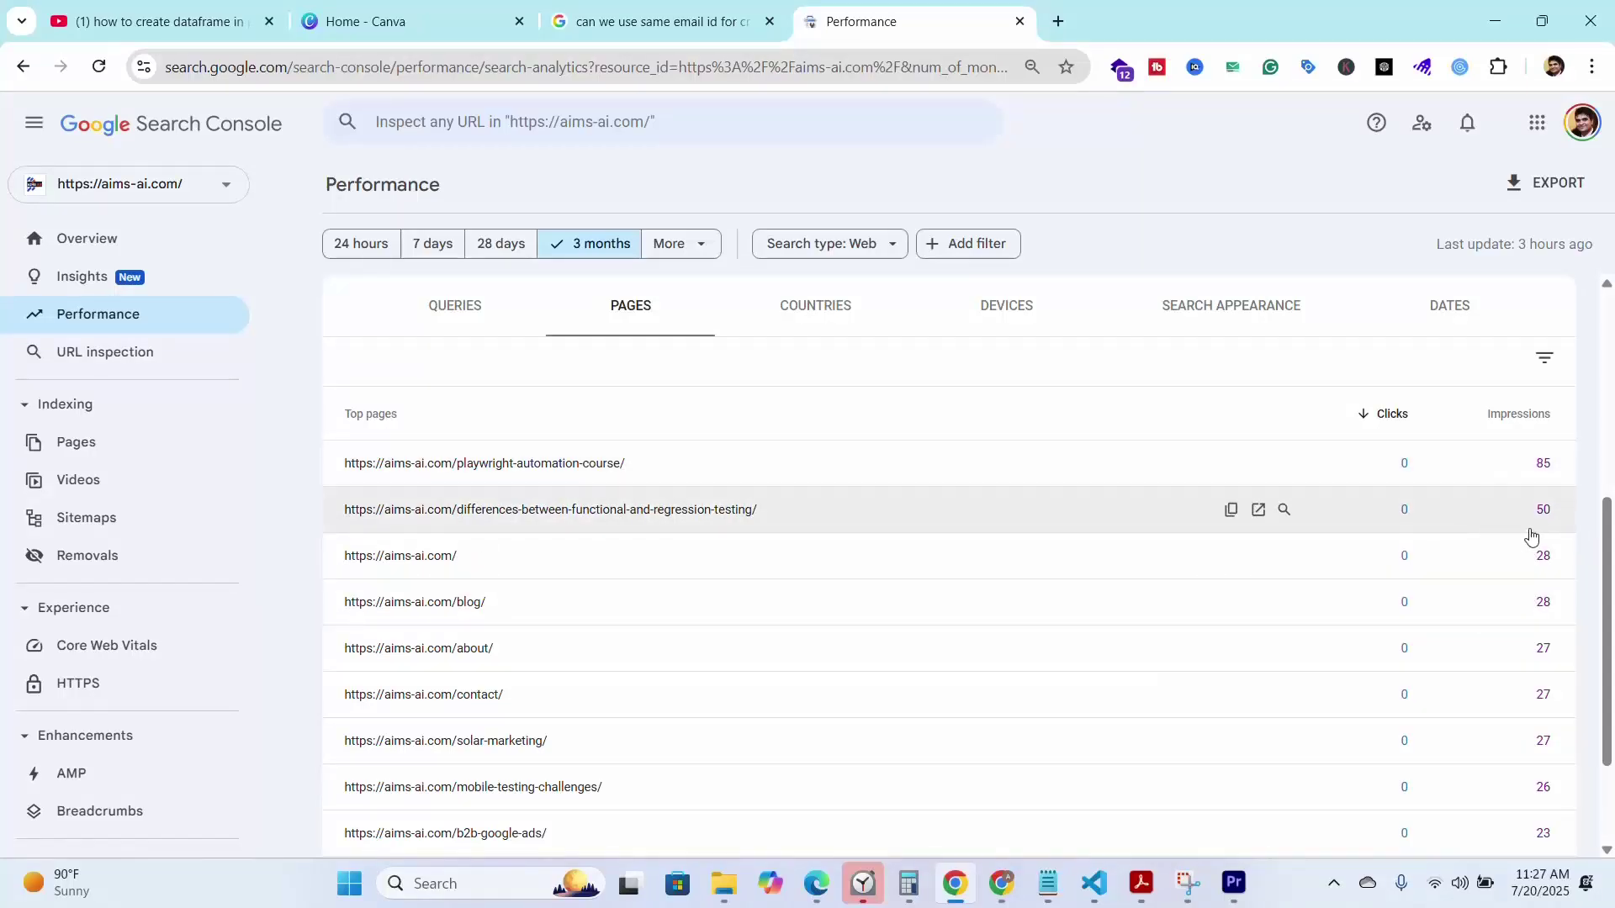
View the performance breakdowns by country, by device and by search appearance
left_click(821, 325)
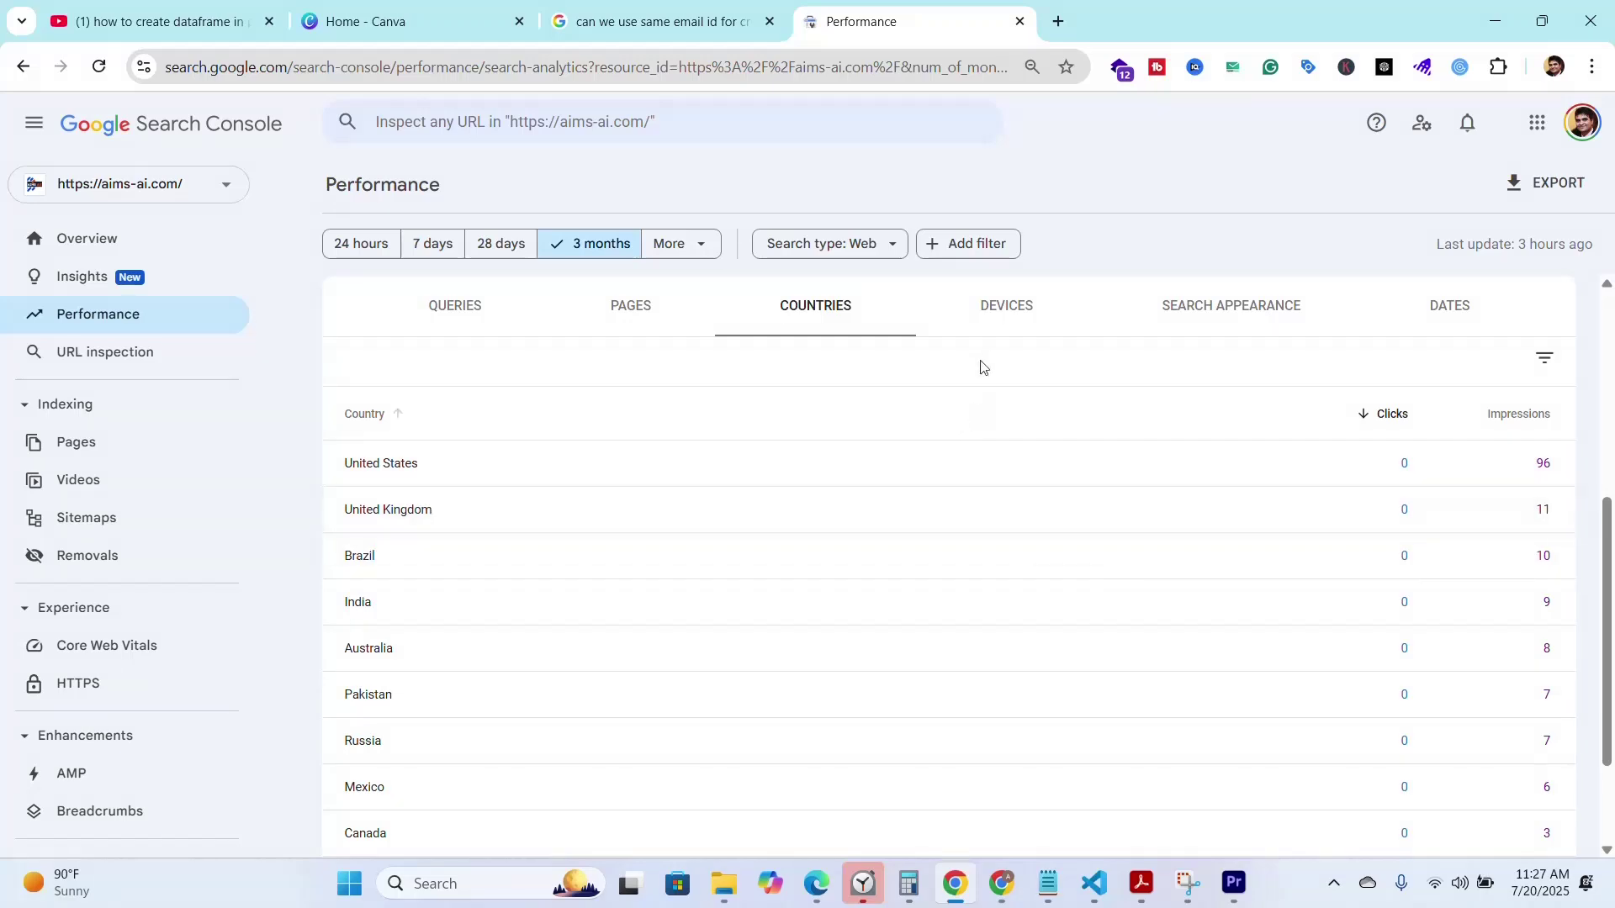
left_click(1016, 316)
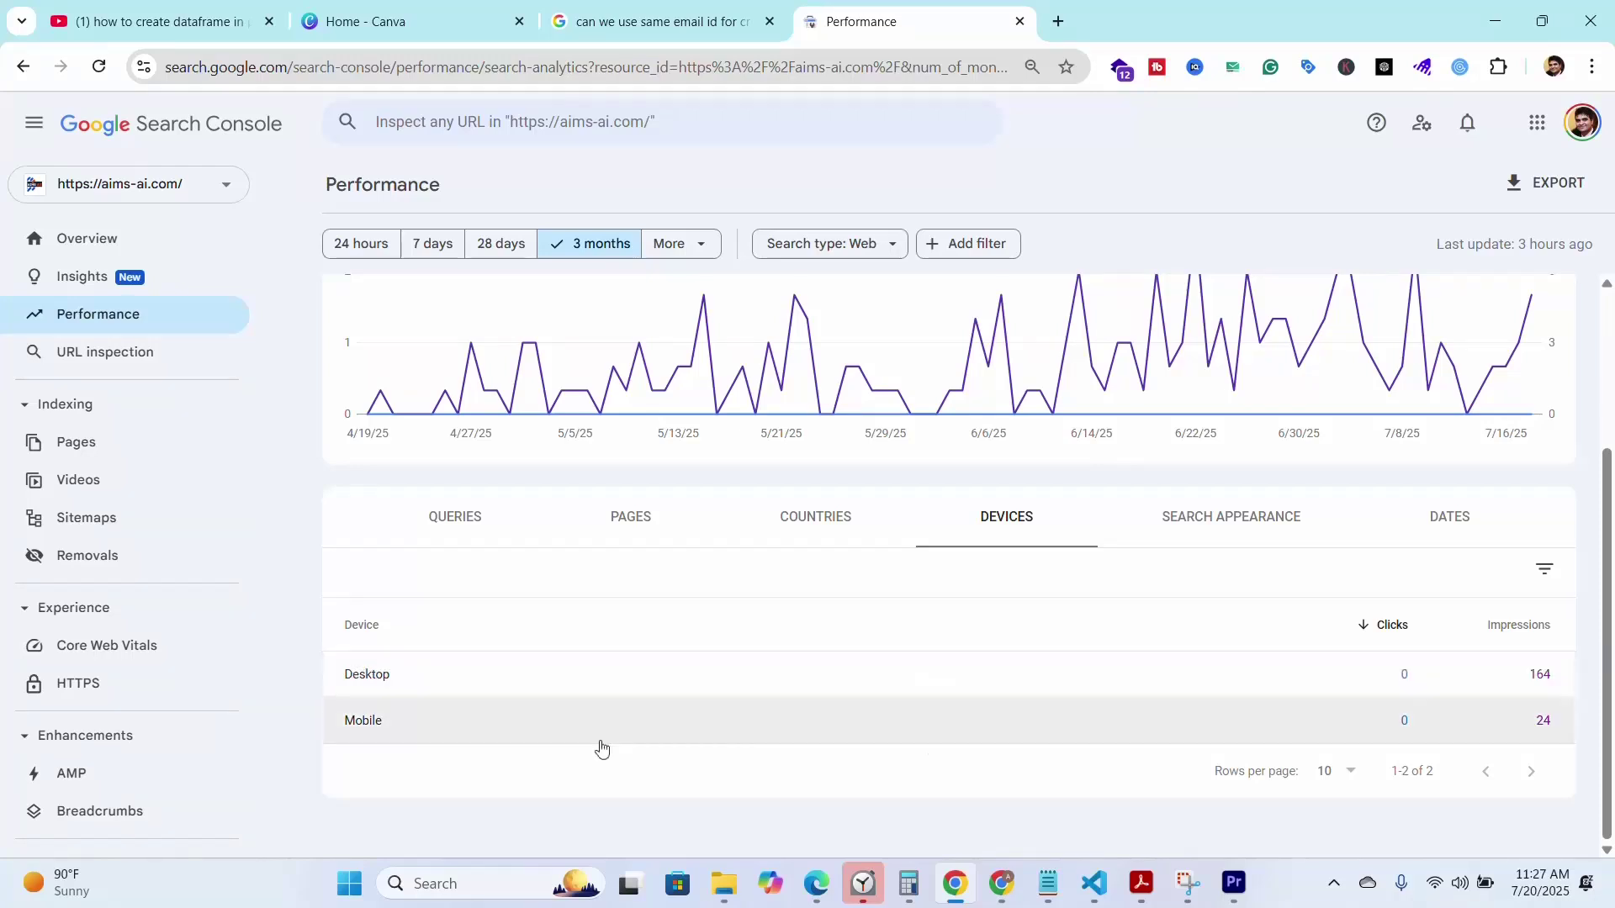
left_click(1225, 519)
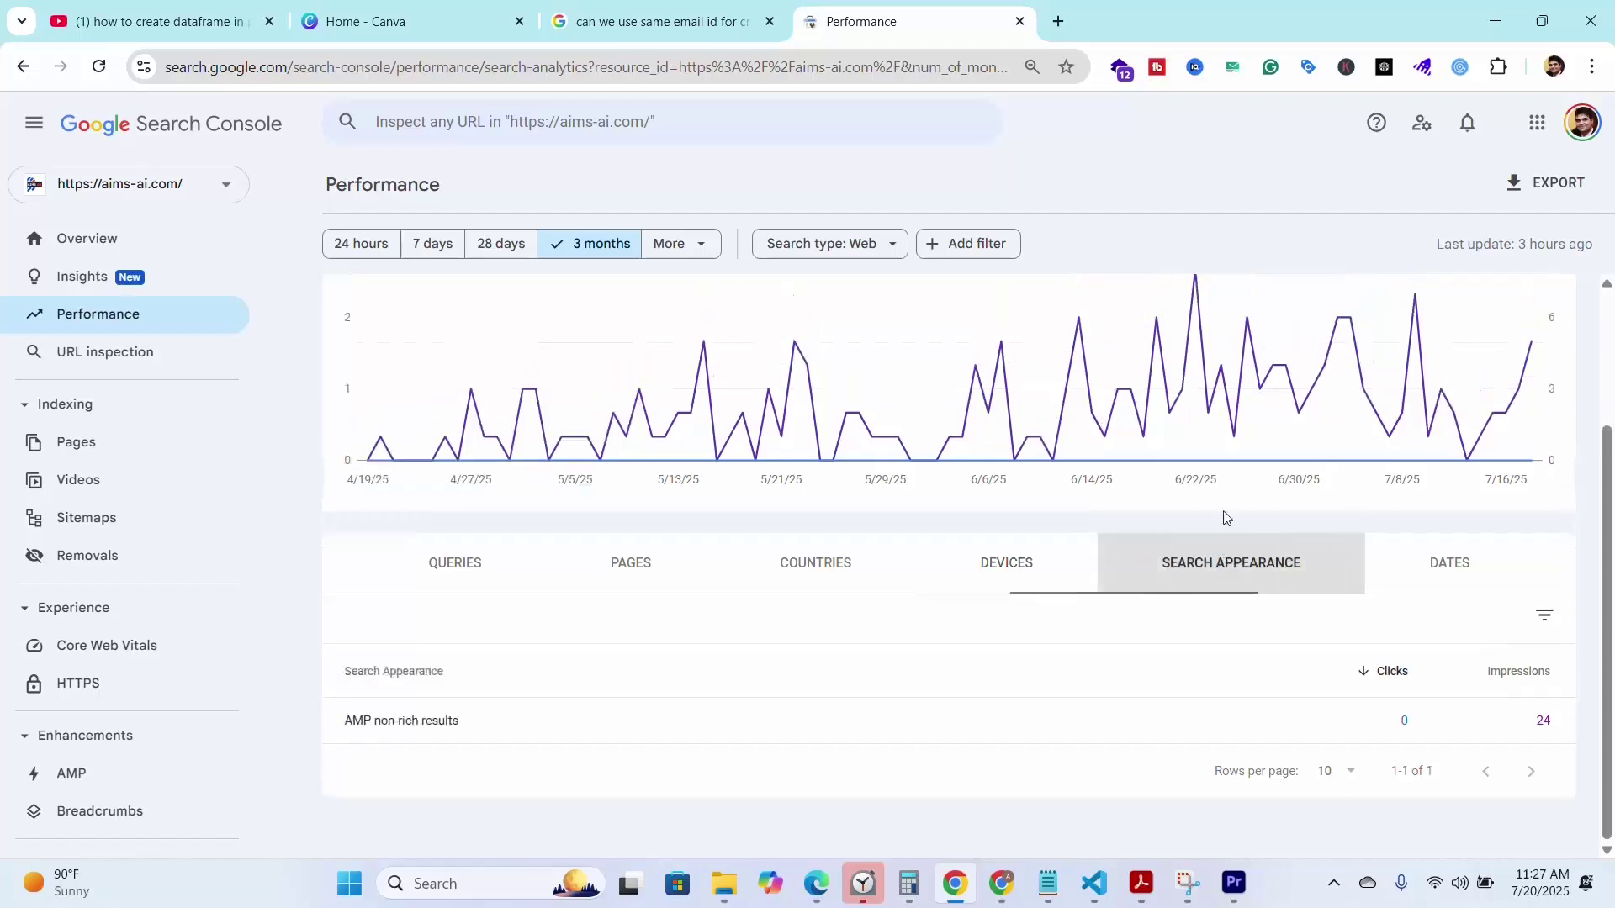
Review the daily clicks and impressions in the breakdown by date, and return to the performance chart
left_click(1460, 566)
scroll(1135, 669, "down", 3)
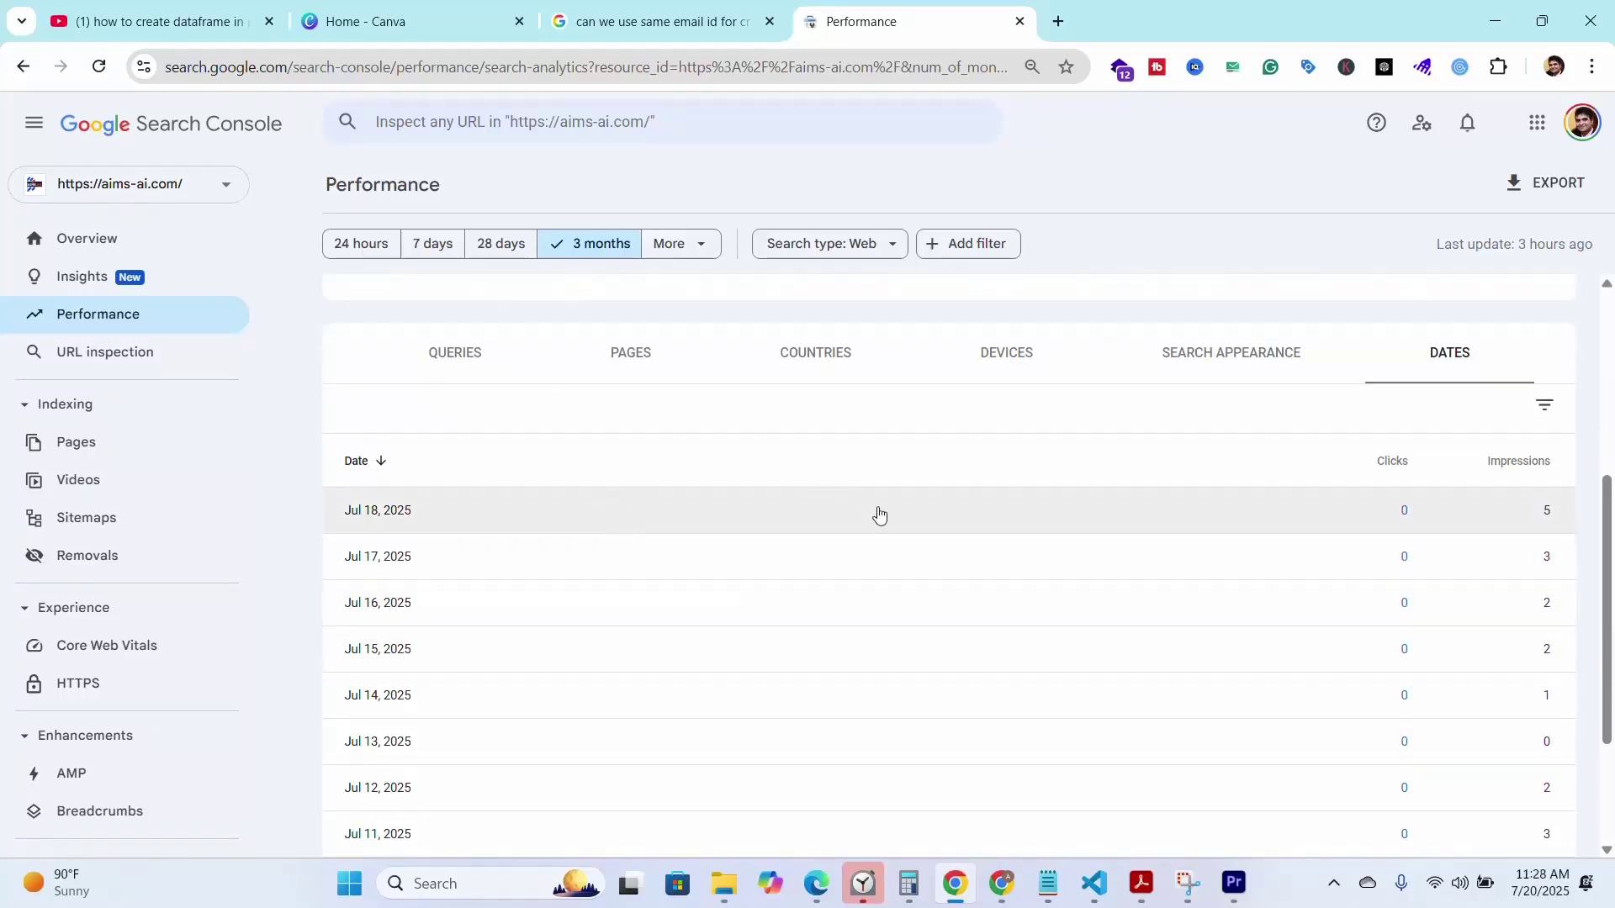
scroll(897, 583, "down", 1)
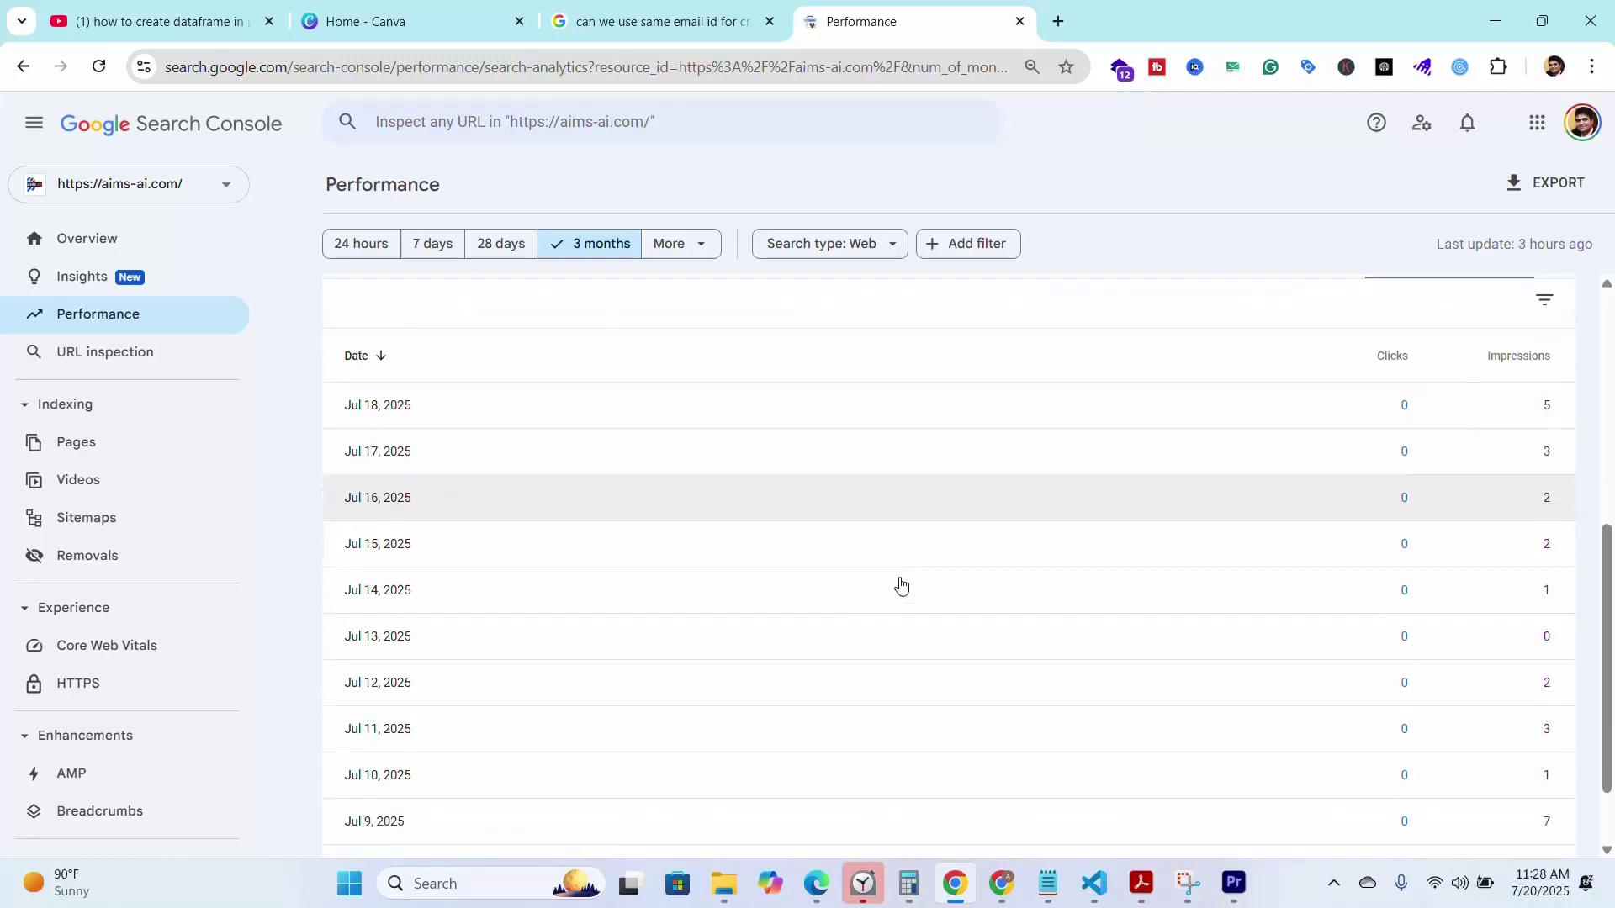
scroll(900, 585, "down", 1)
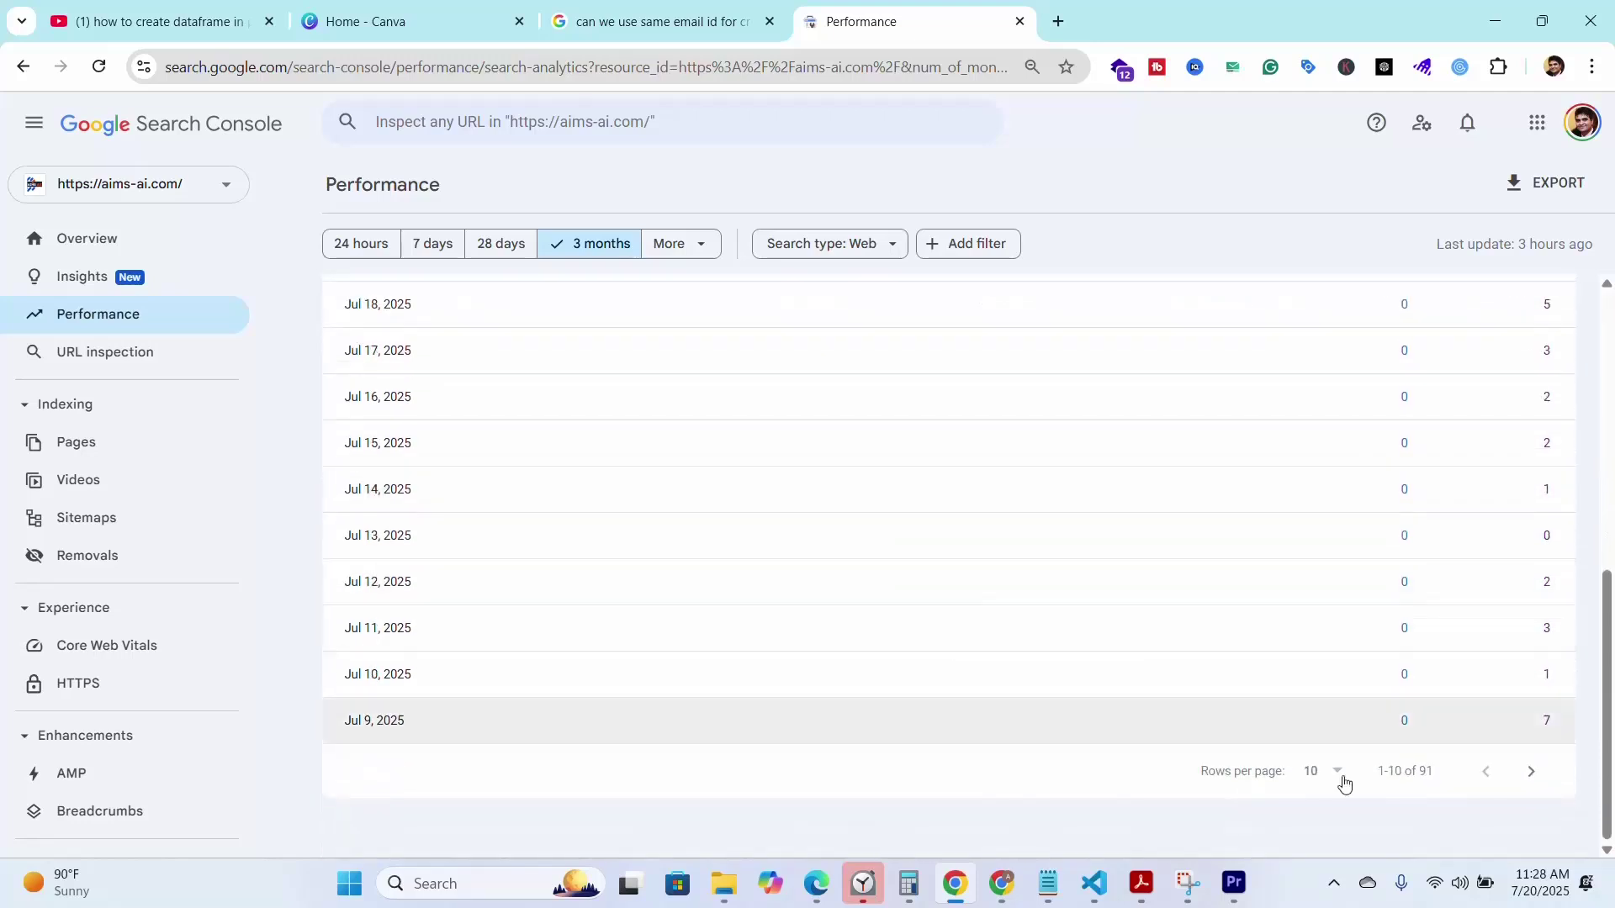
scroll(967, 589, "up", 2)
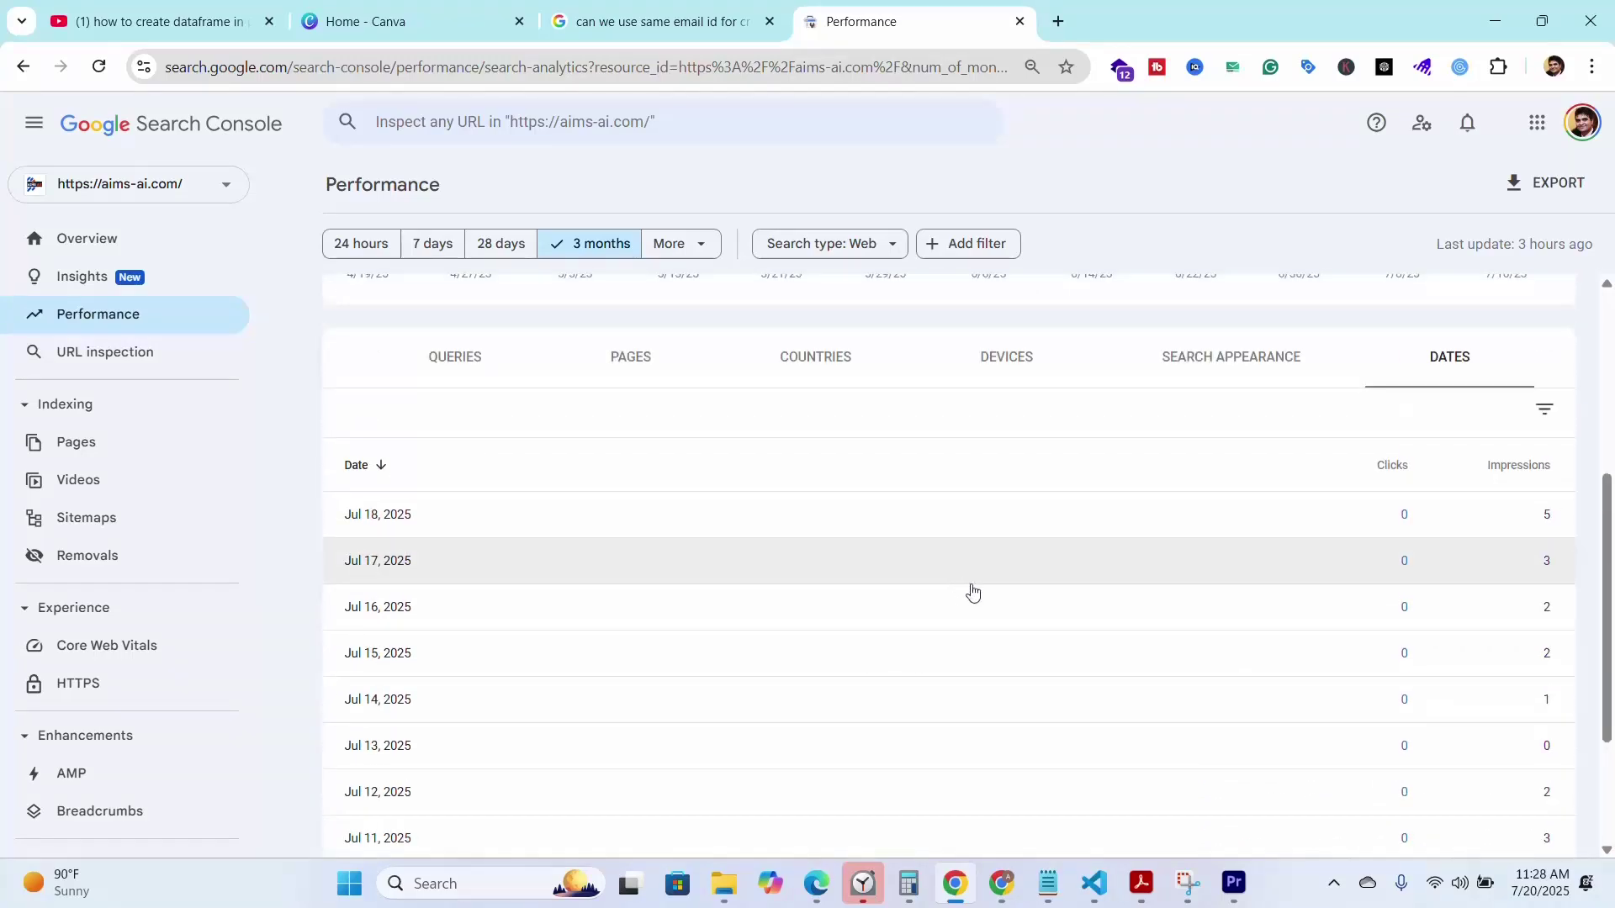
scroll(976, 595, "up", 3)
scroll(975, 596, "up", 2)
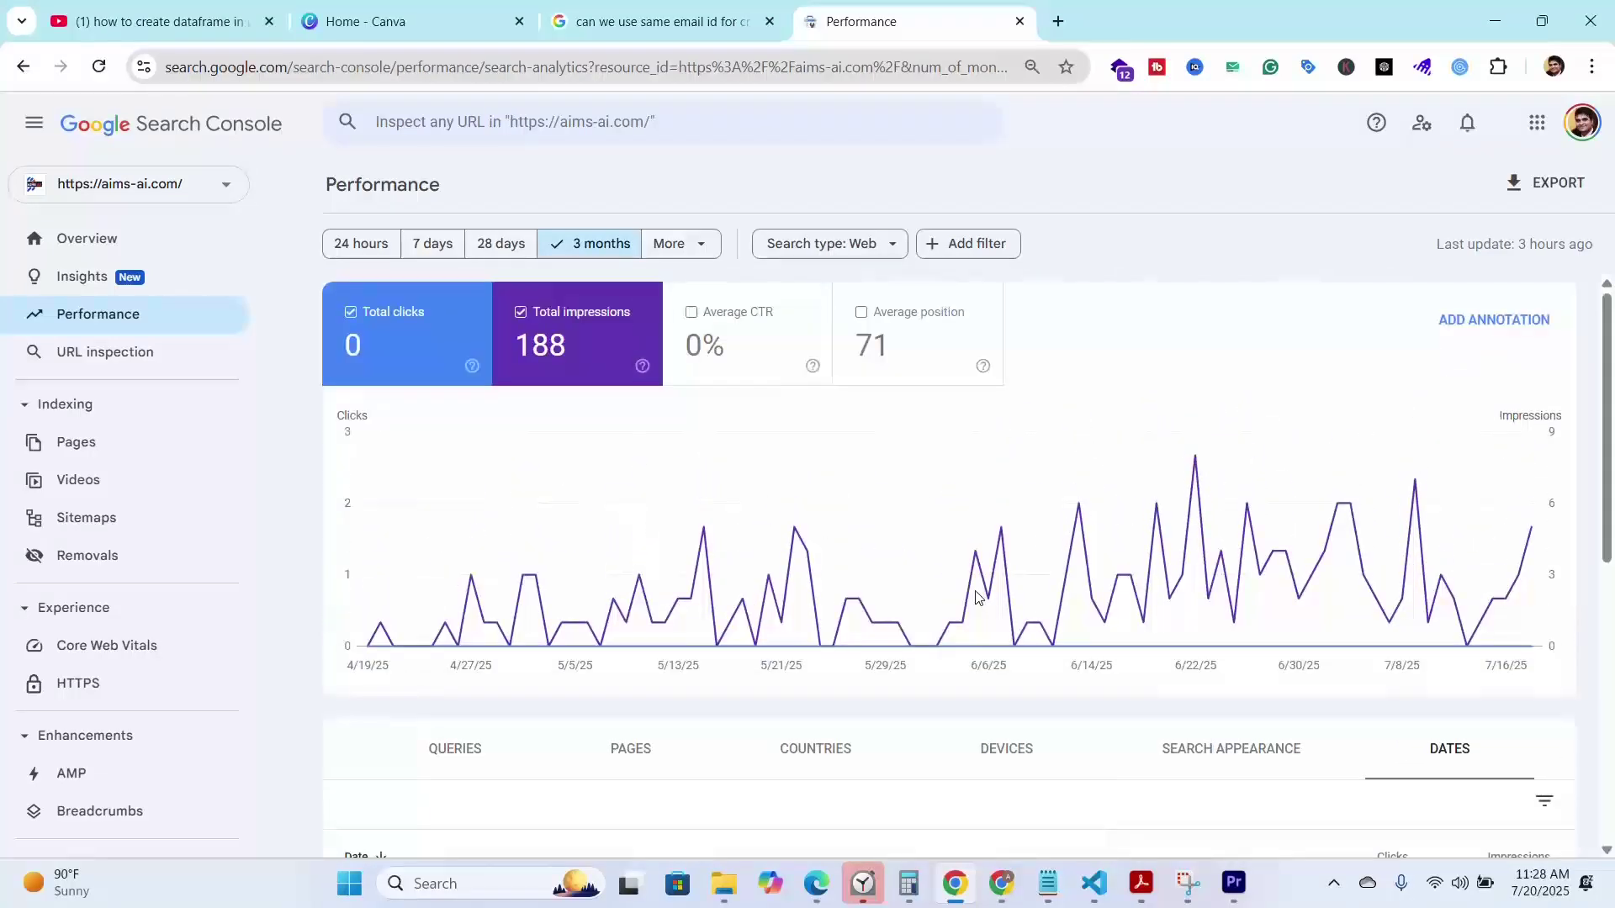
Limit the Performance report to 24 hours and view the Insights report before returning to it
left_click(360, 252)
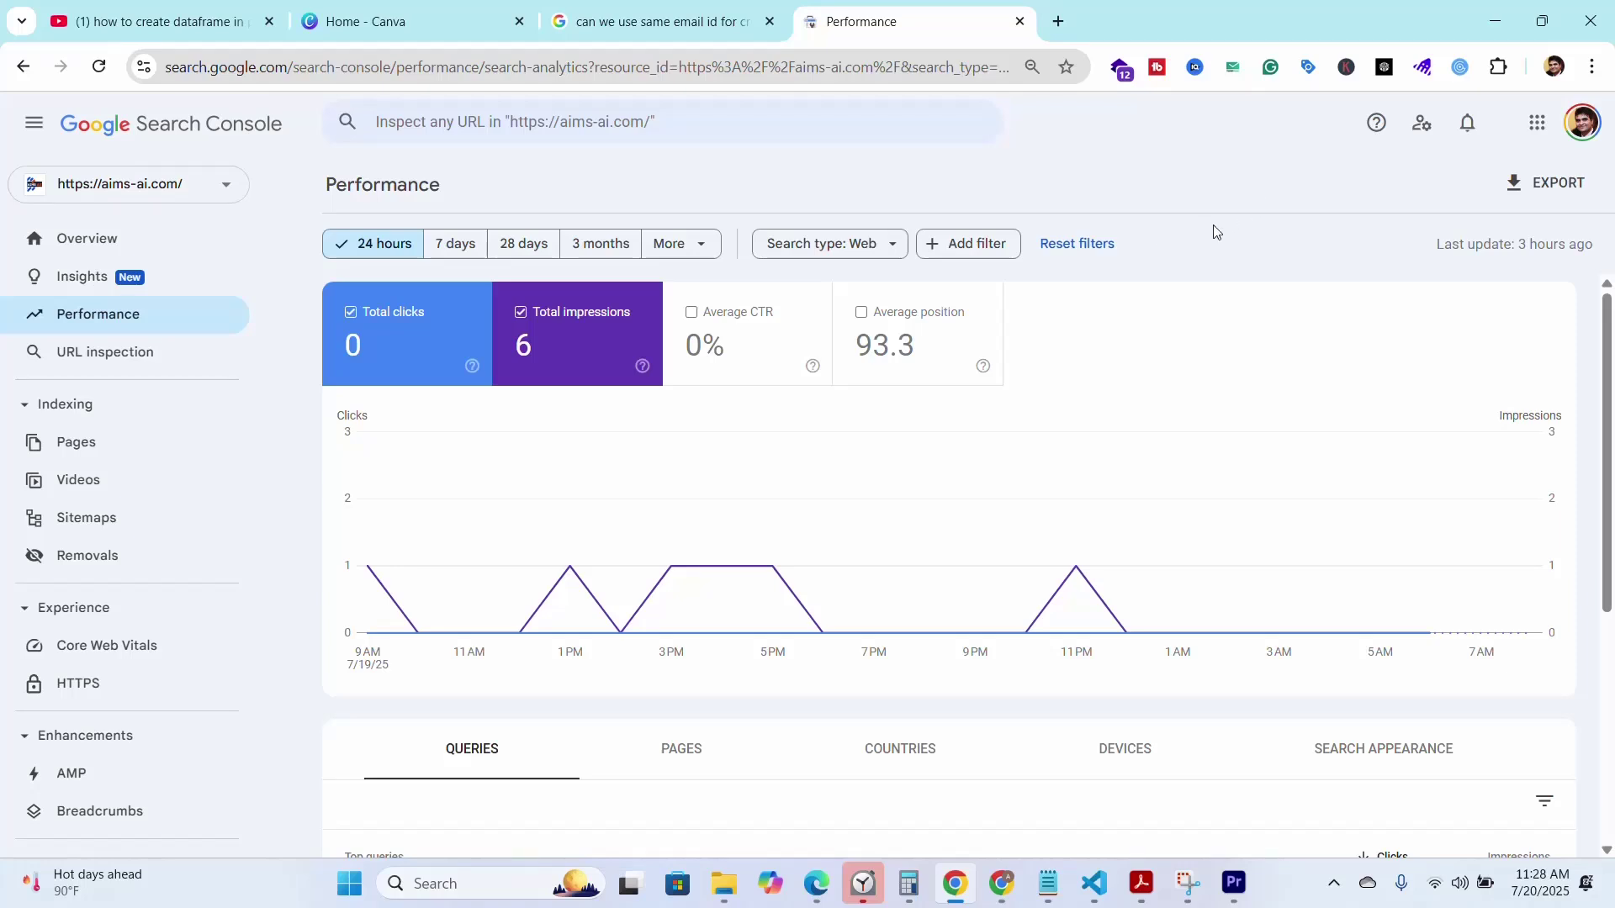
left_click(76, 284)
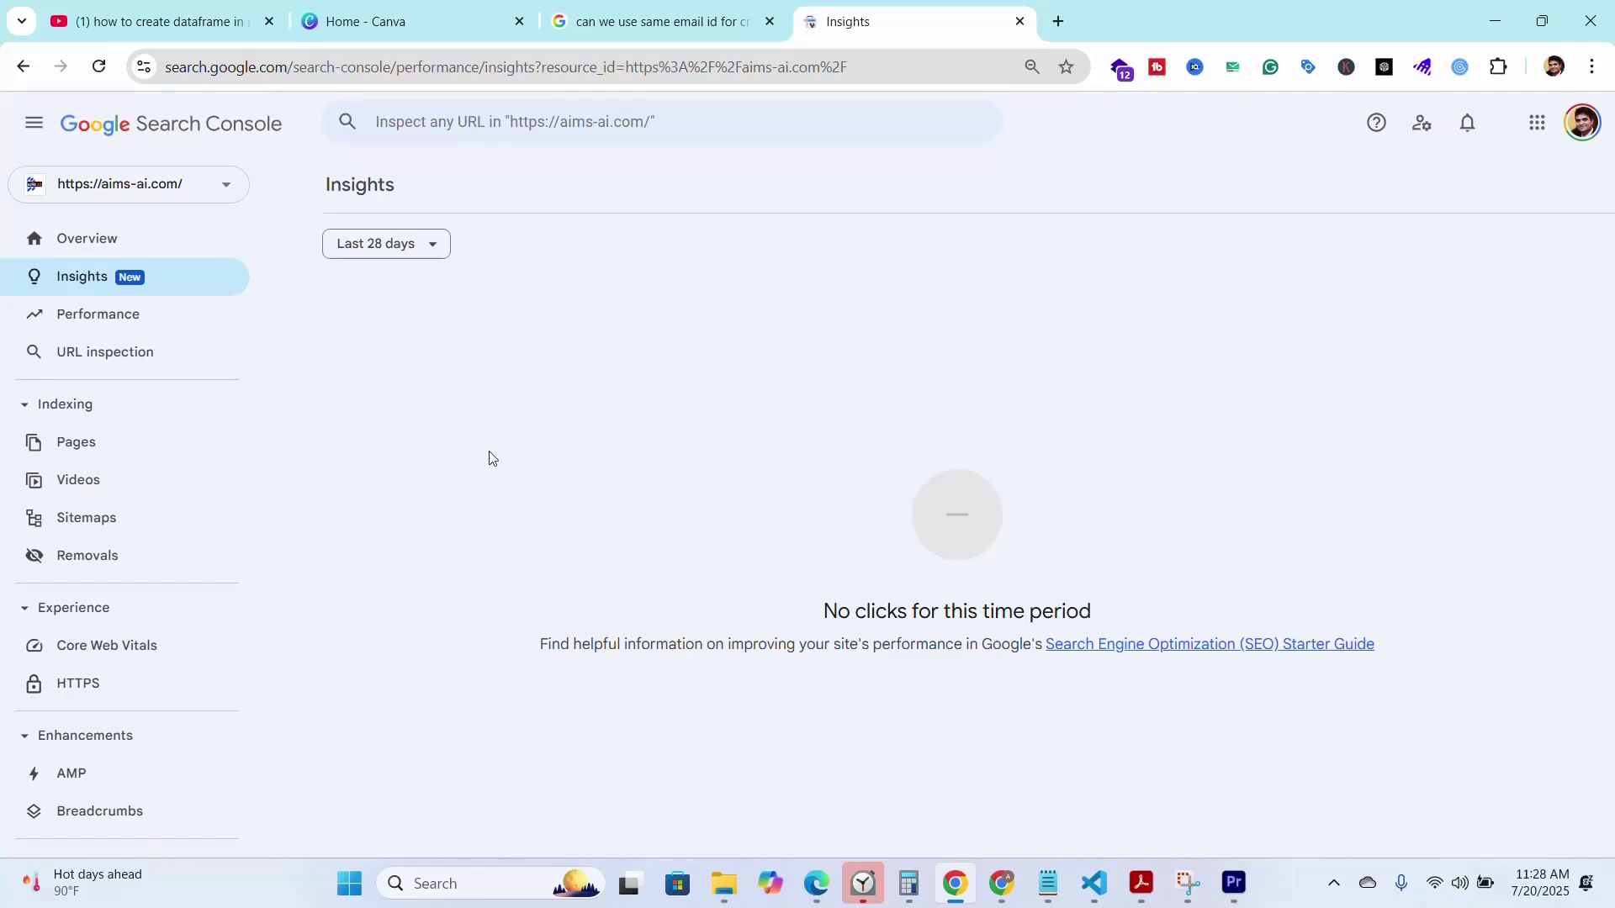
left_click(116, 329)
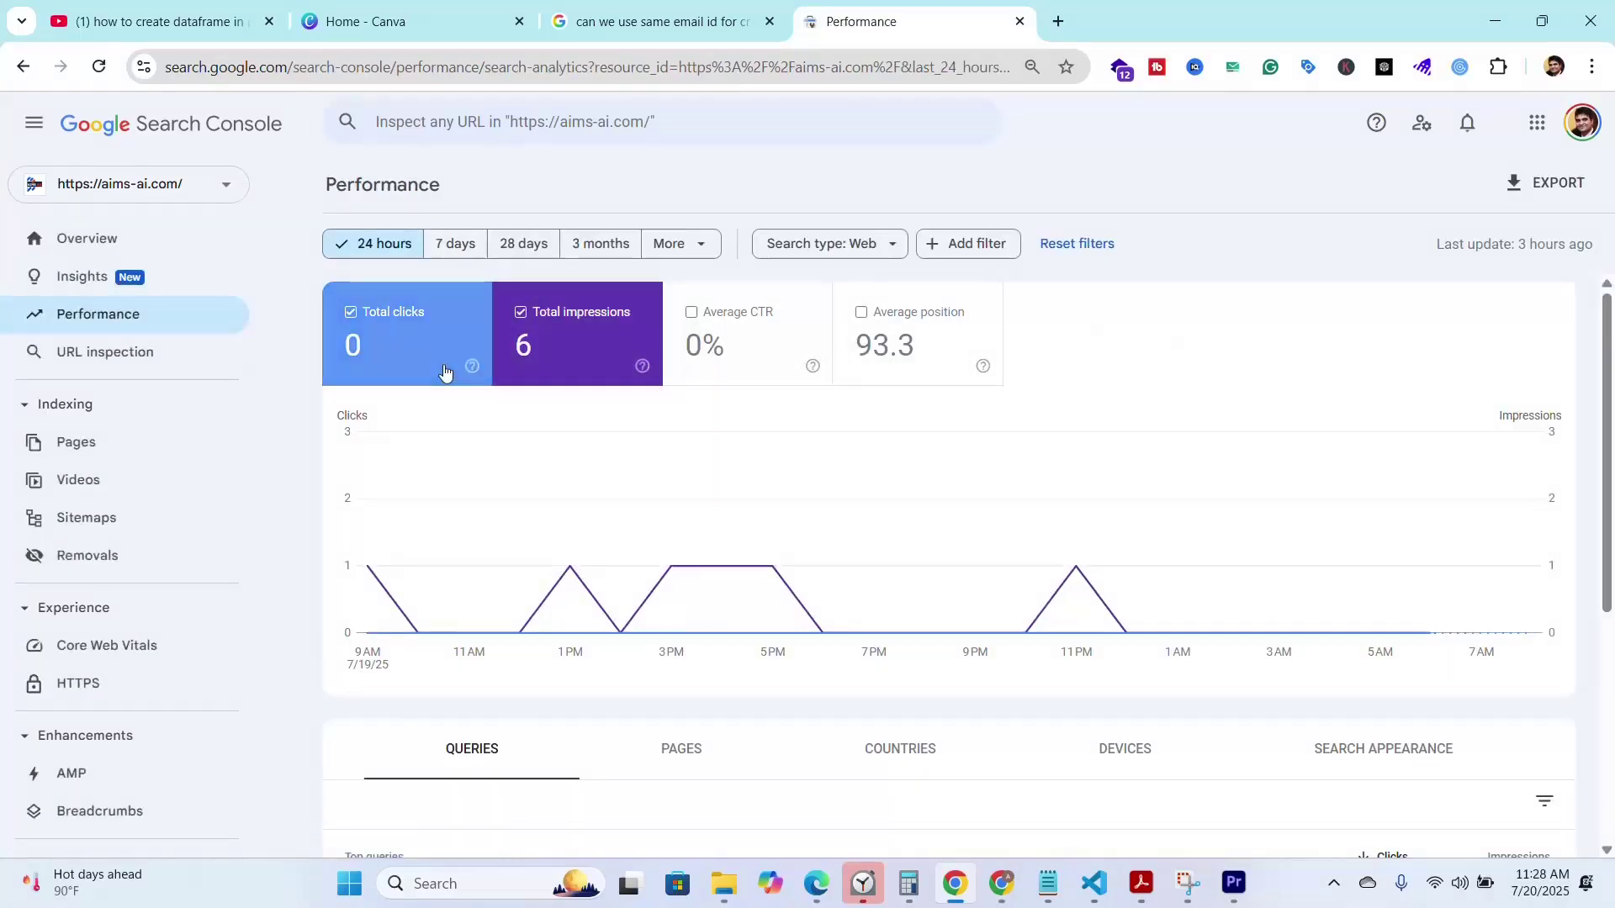
Bring up URL inspection for the site and view the Page indexing report
left_click(102, 359)
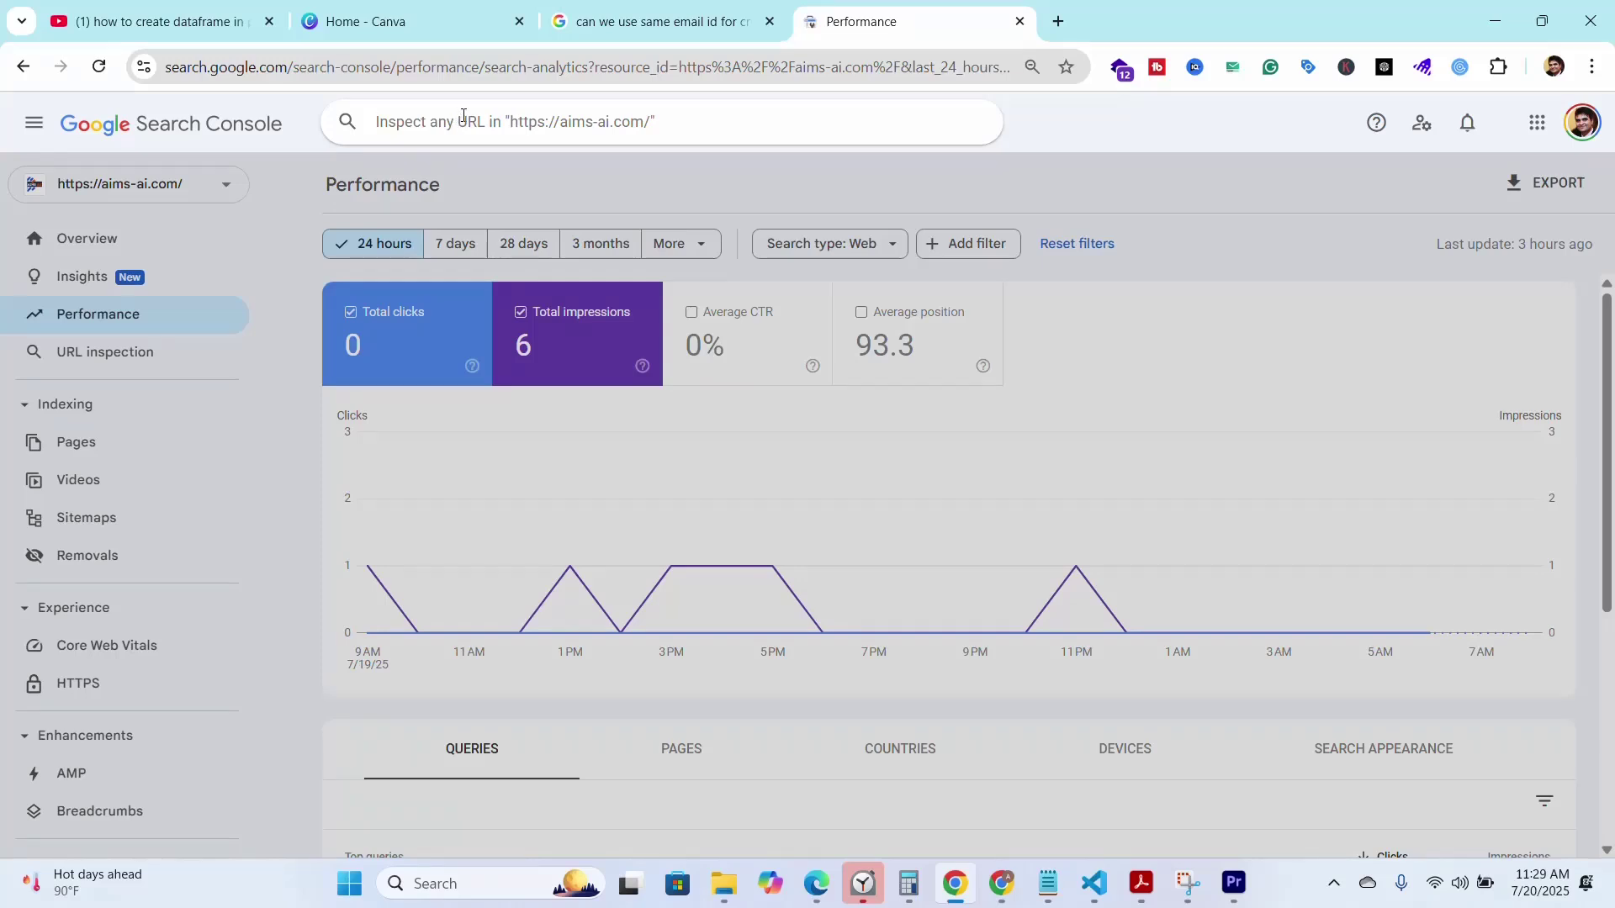
left_click(92, 351)
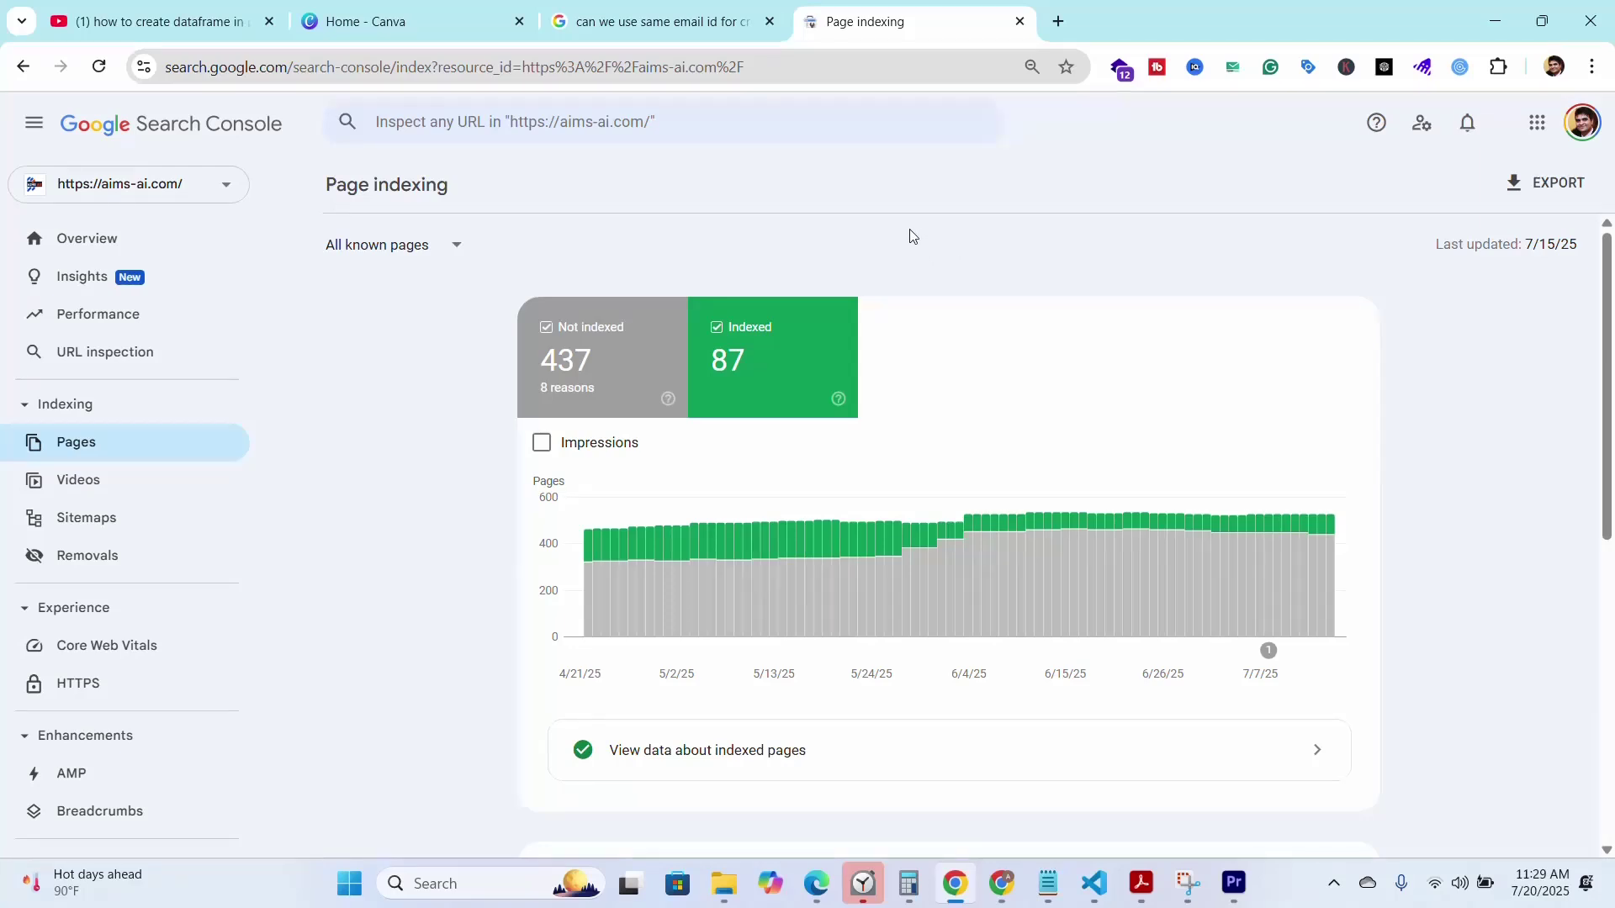
Switch to the Google results about creating multiple YouTube channels with one email and look through the listings
left_click(662, 12)
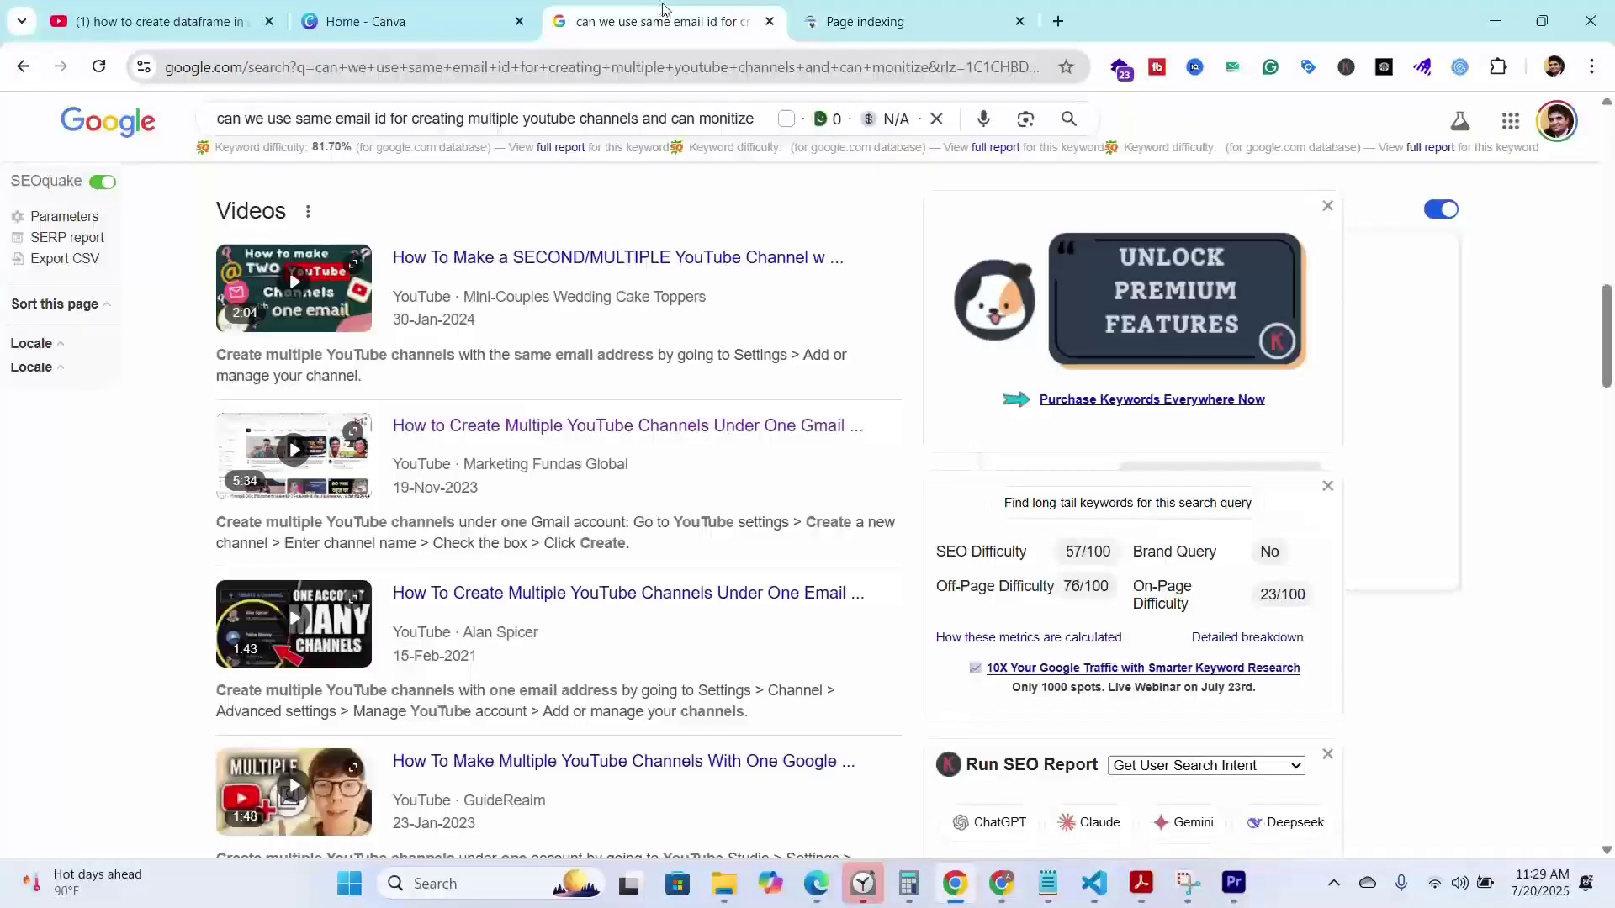
scroll(620, 623, "up", 15)
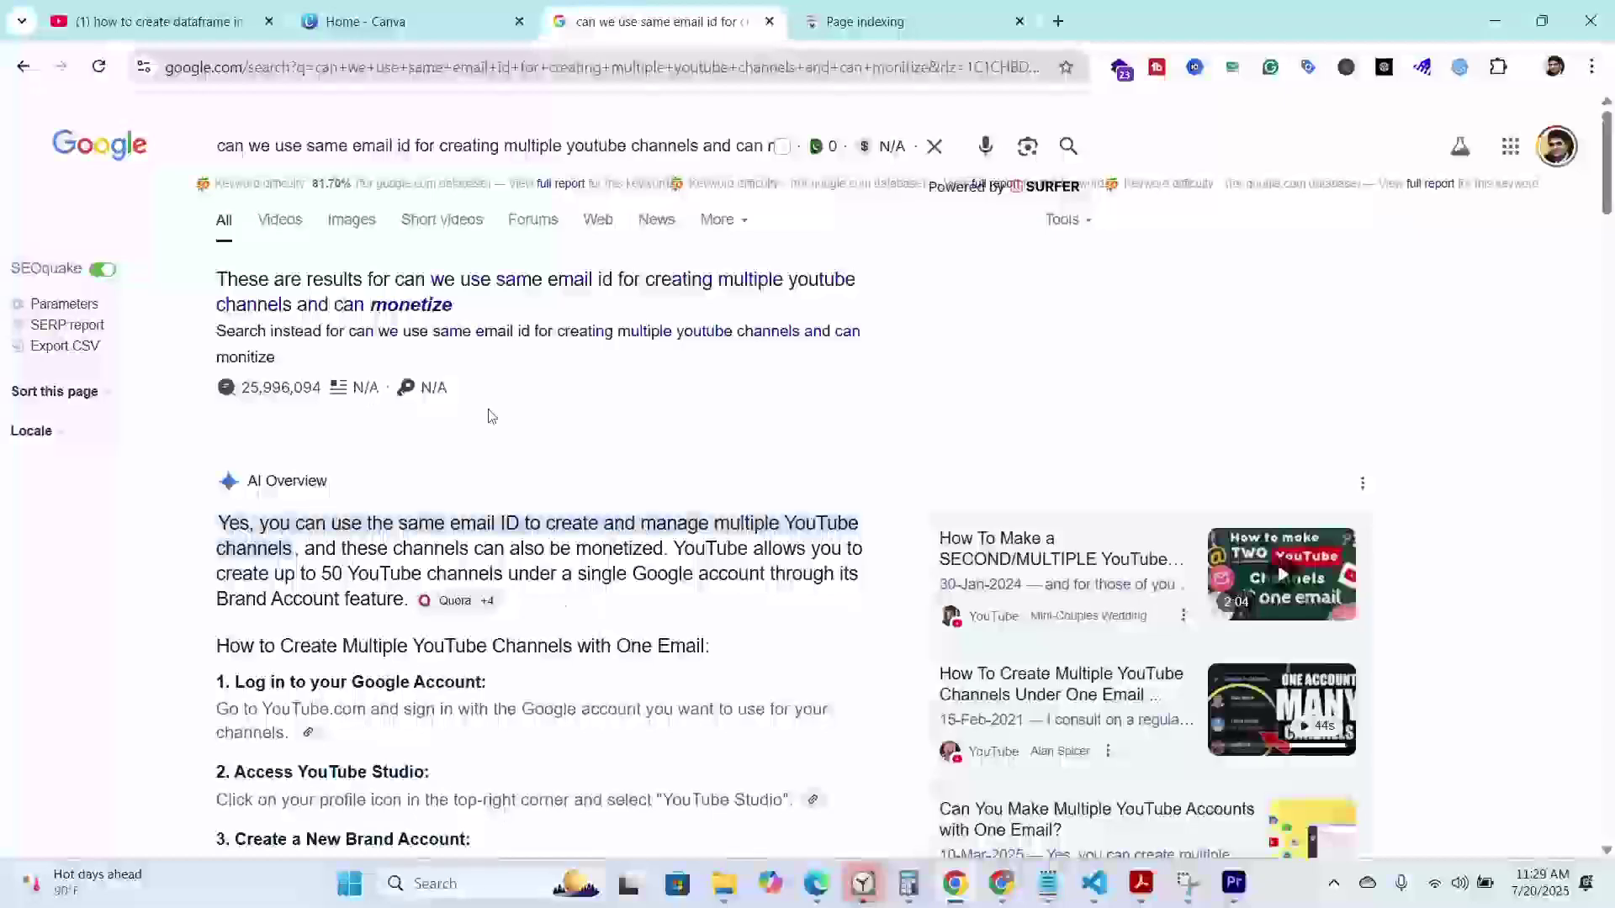
mouse_move(1607, 186)
left_mouse_down()
mouse_move(1607, 230)
mouse_move(1596, 183)
left_mouse_up()
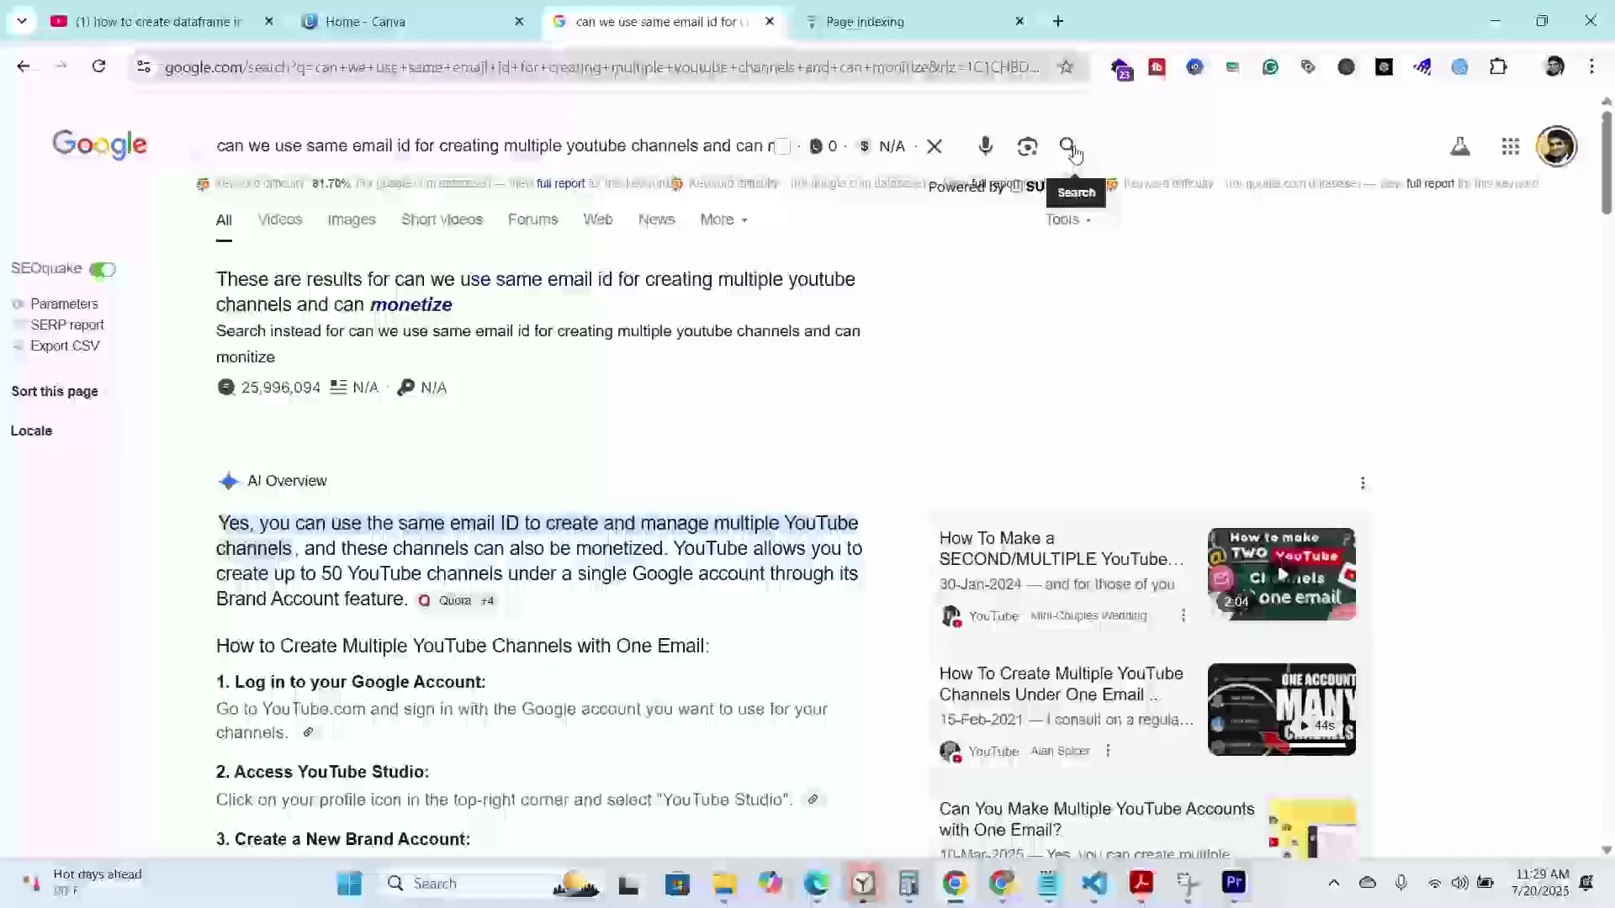
left_click_drag(1607, 210, 1608, 407)
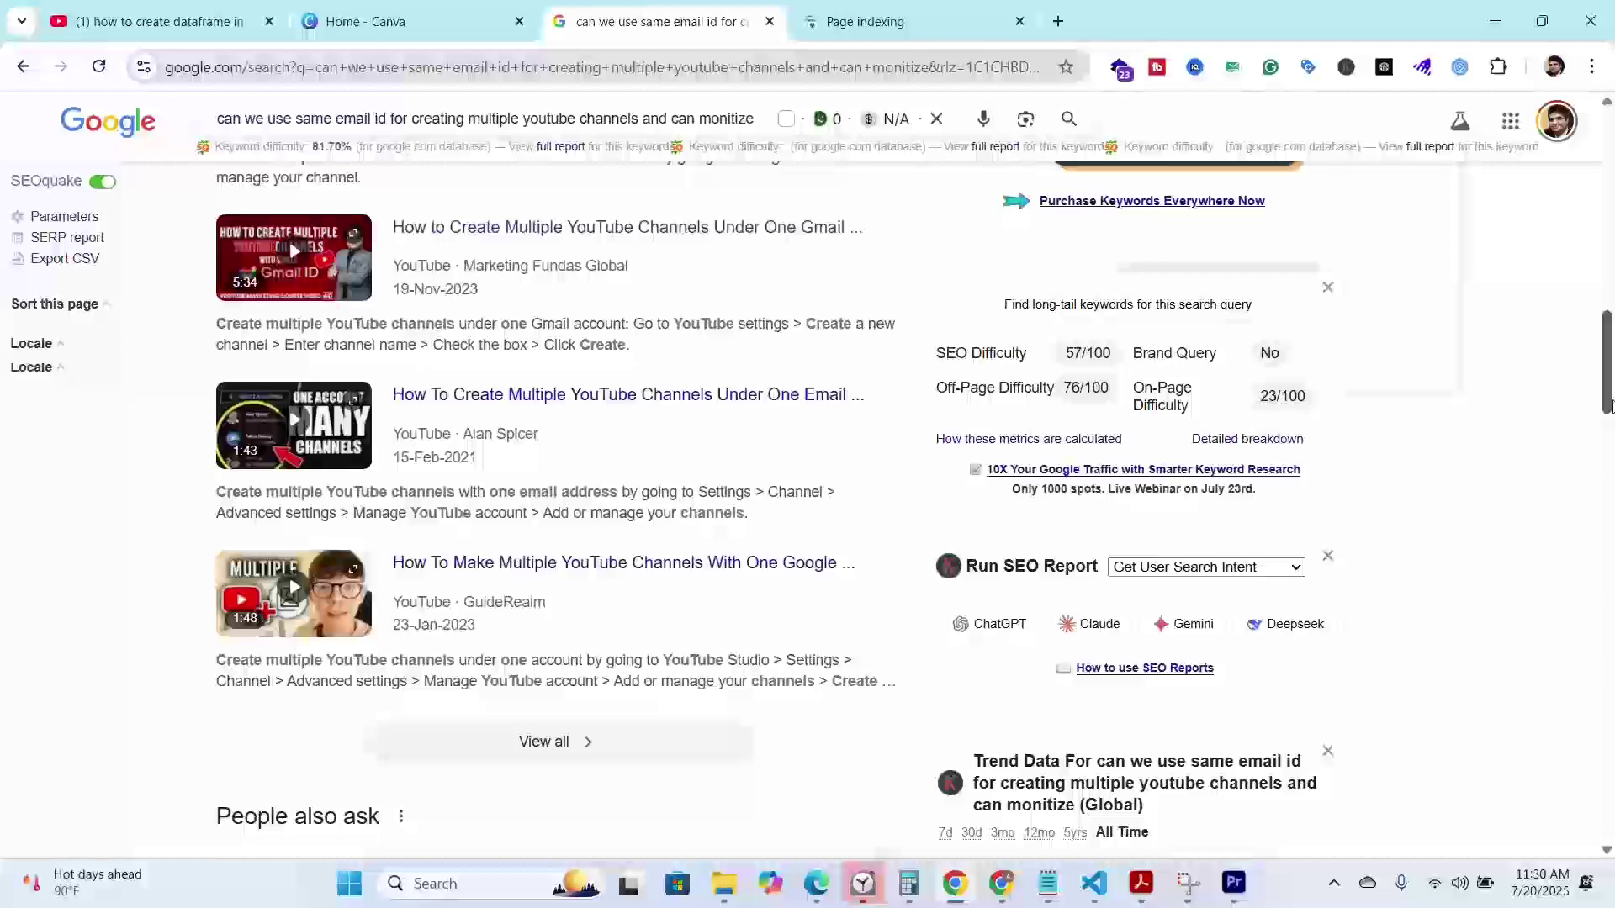
left_click_drag(1609, 406, 1606, 440)
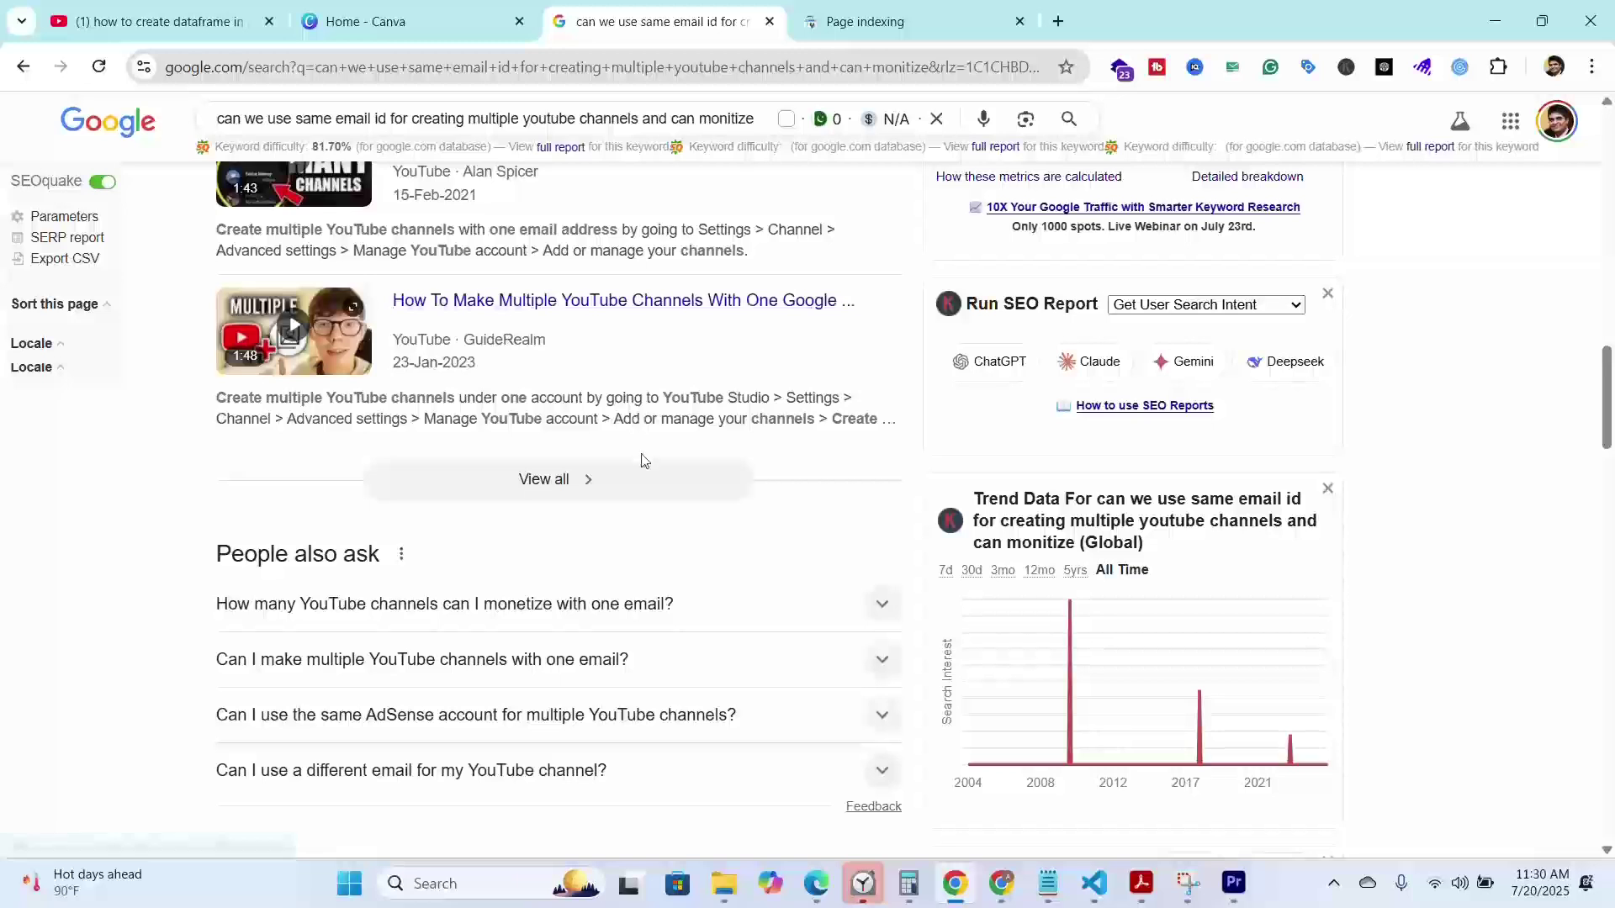
Search Google for "leadership qualities" and look through the results around the first organic listing
left_click(428, 132)
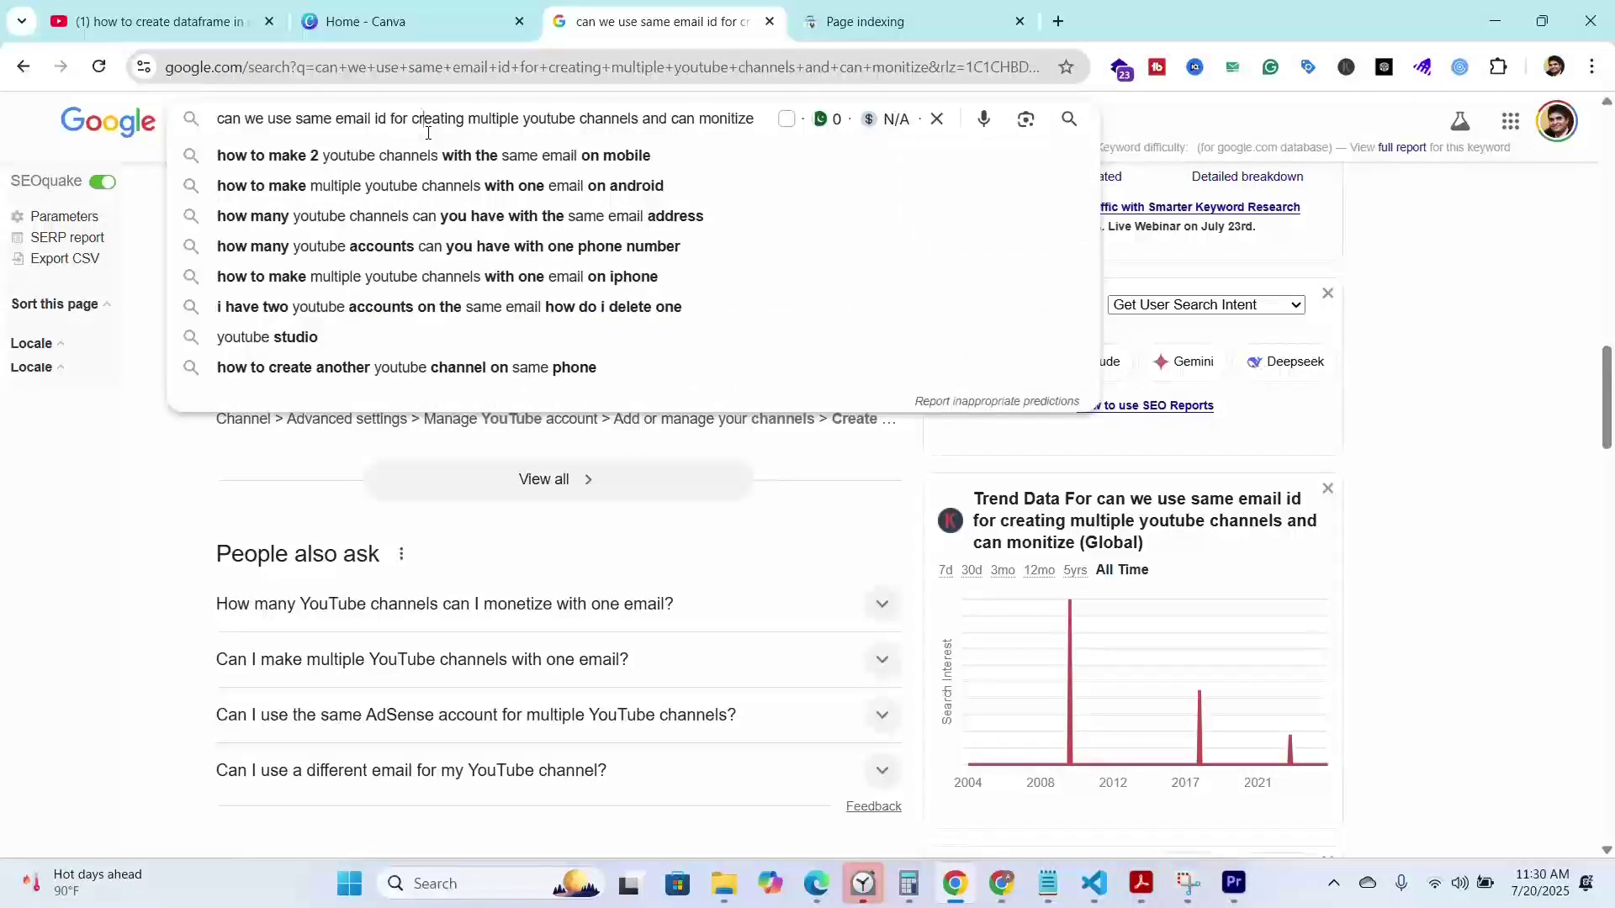
key("ctrl+a")
type("leadershi")
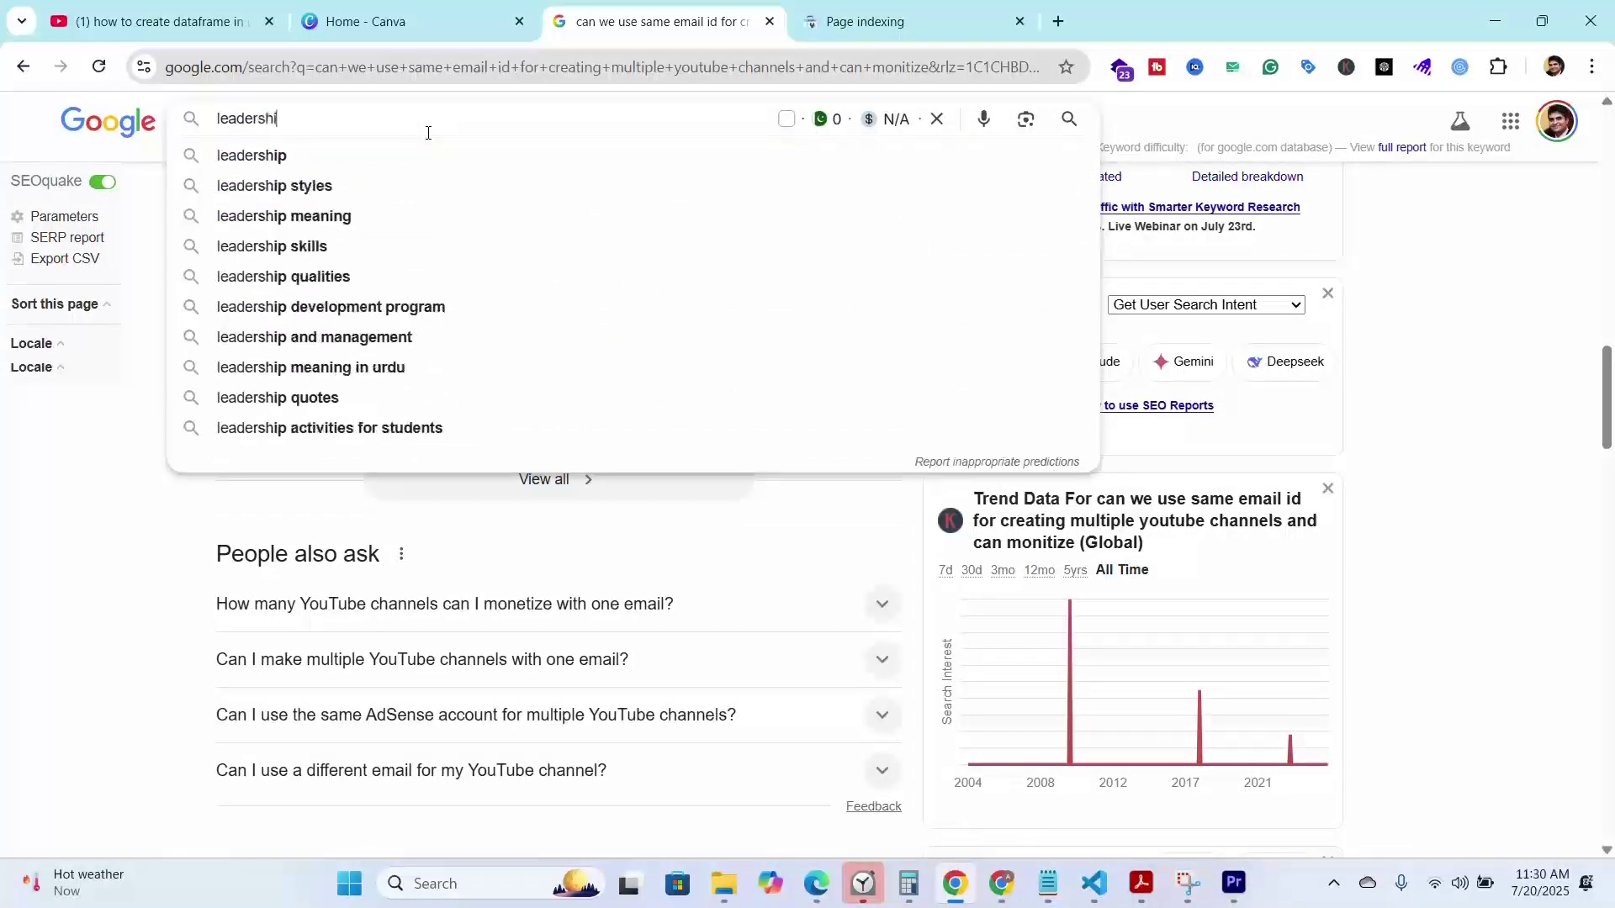
type("p qualities")
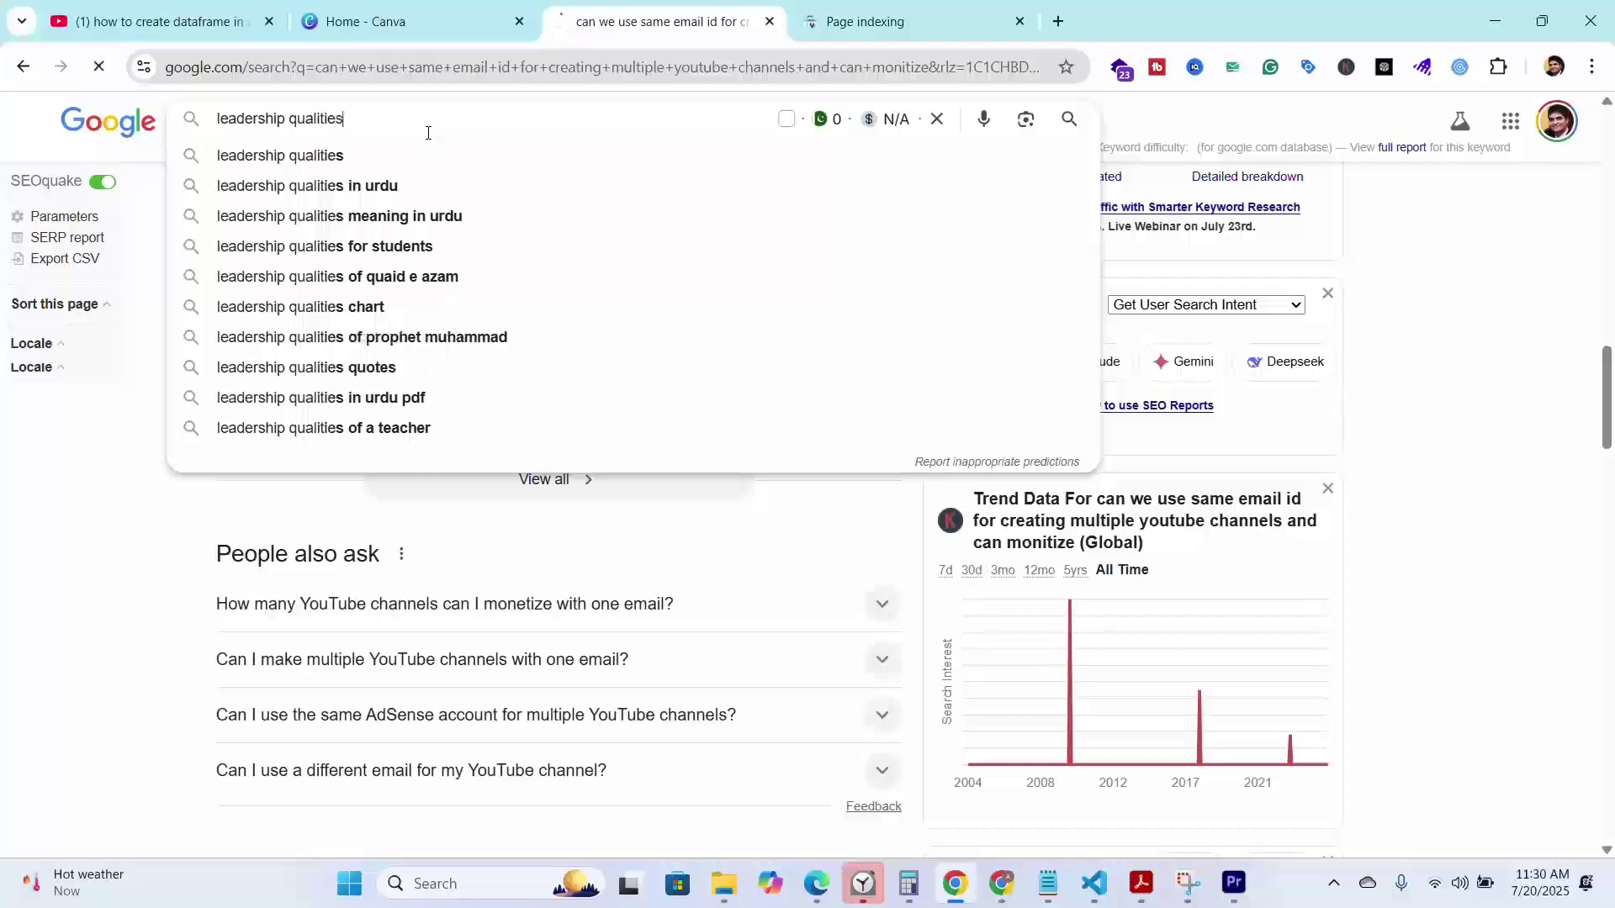
key("Return")
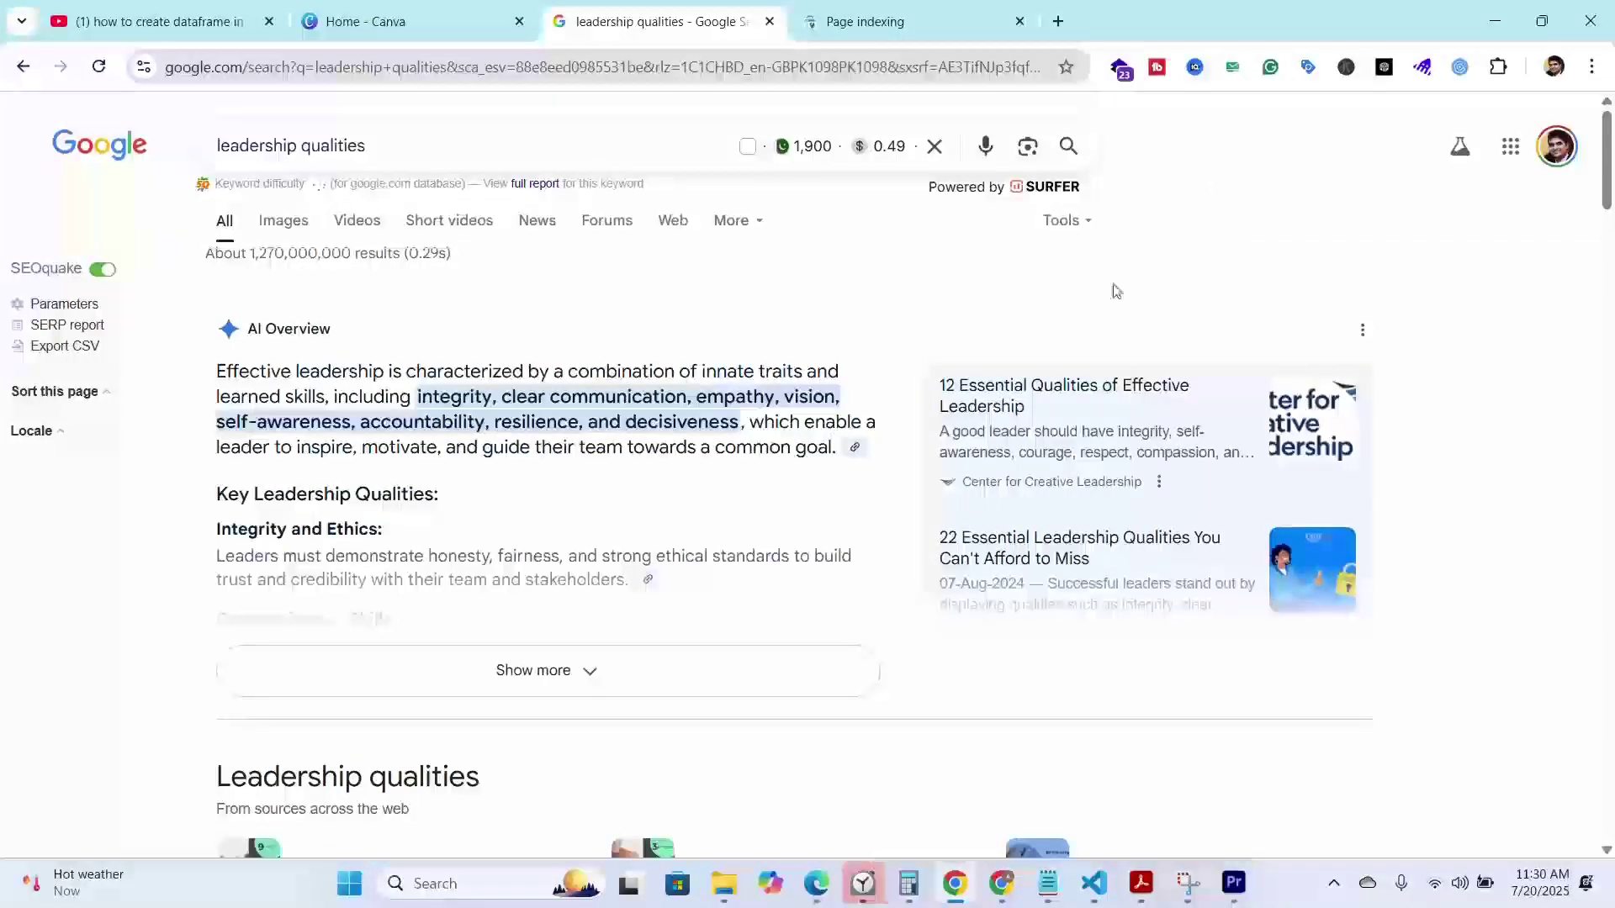
scroll(1260, 340, "down", 5)
scroll(1260, 340, "down", 7)
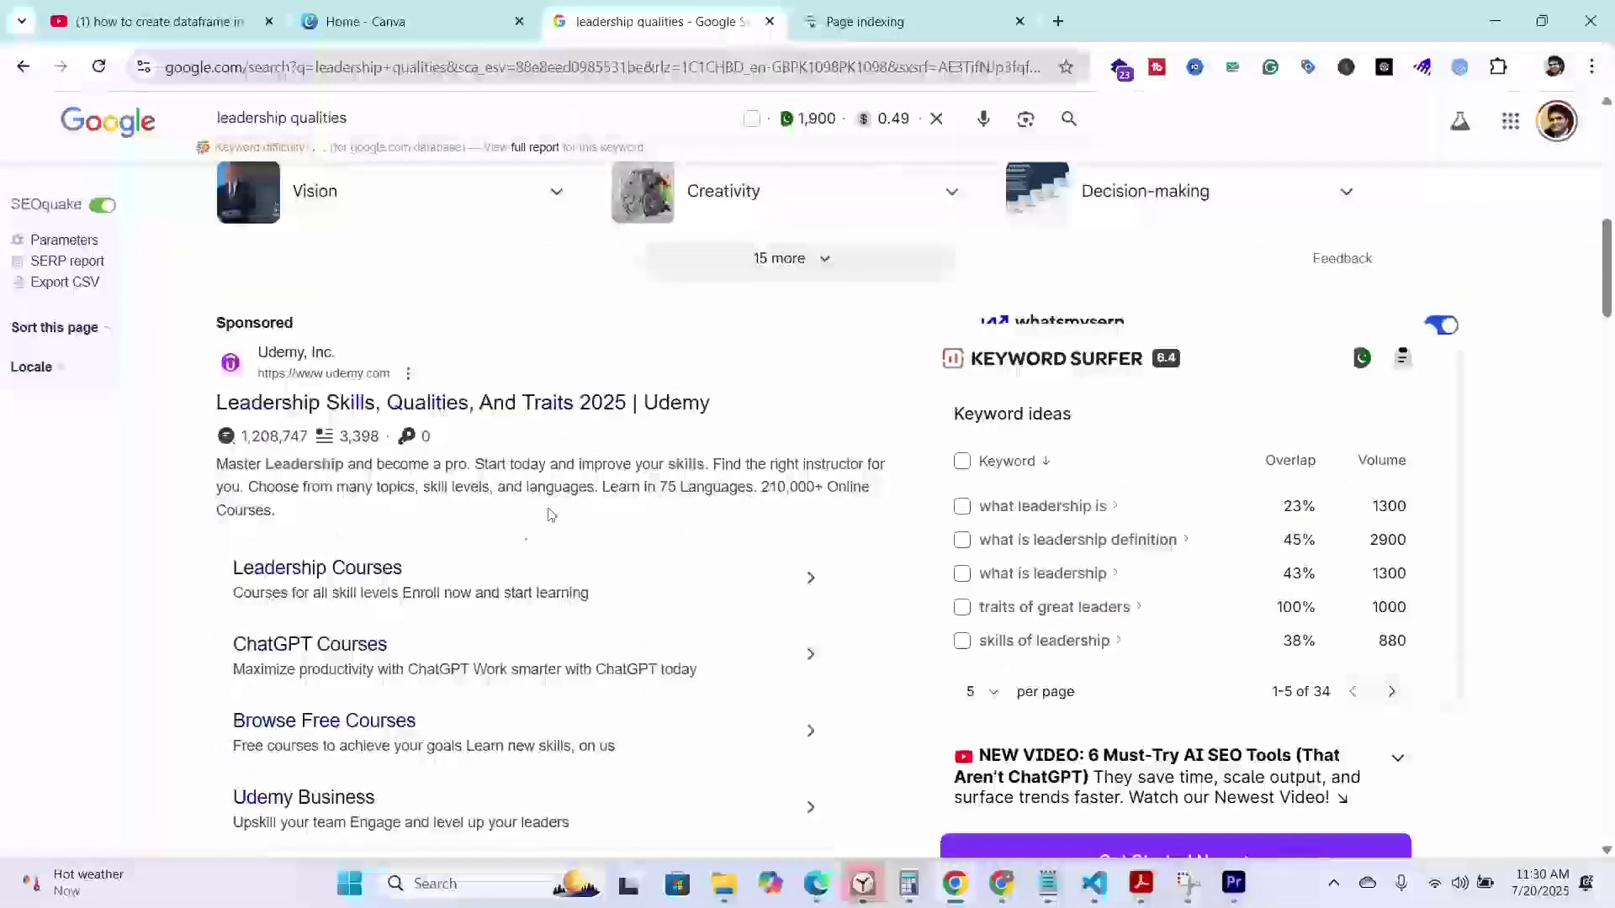
scroll(556, 516, "down", 7)
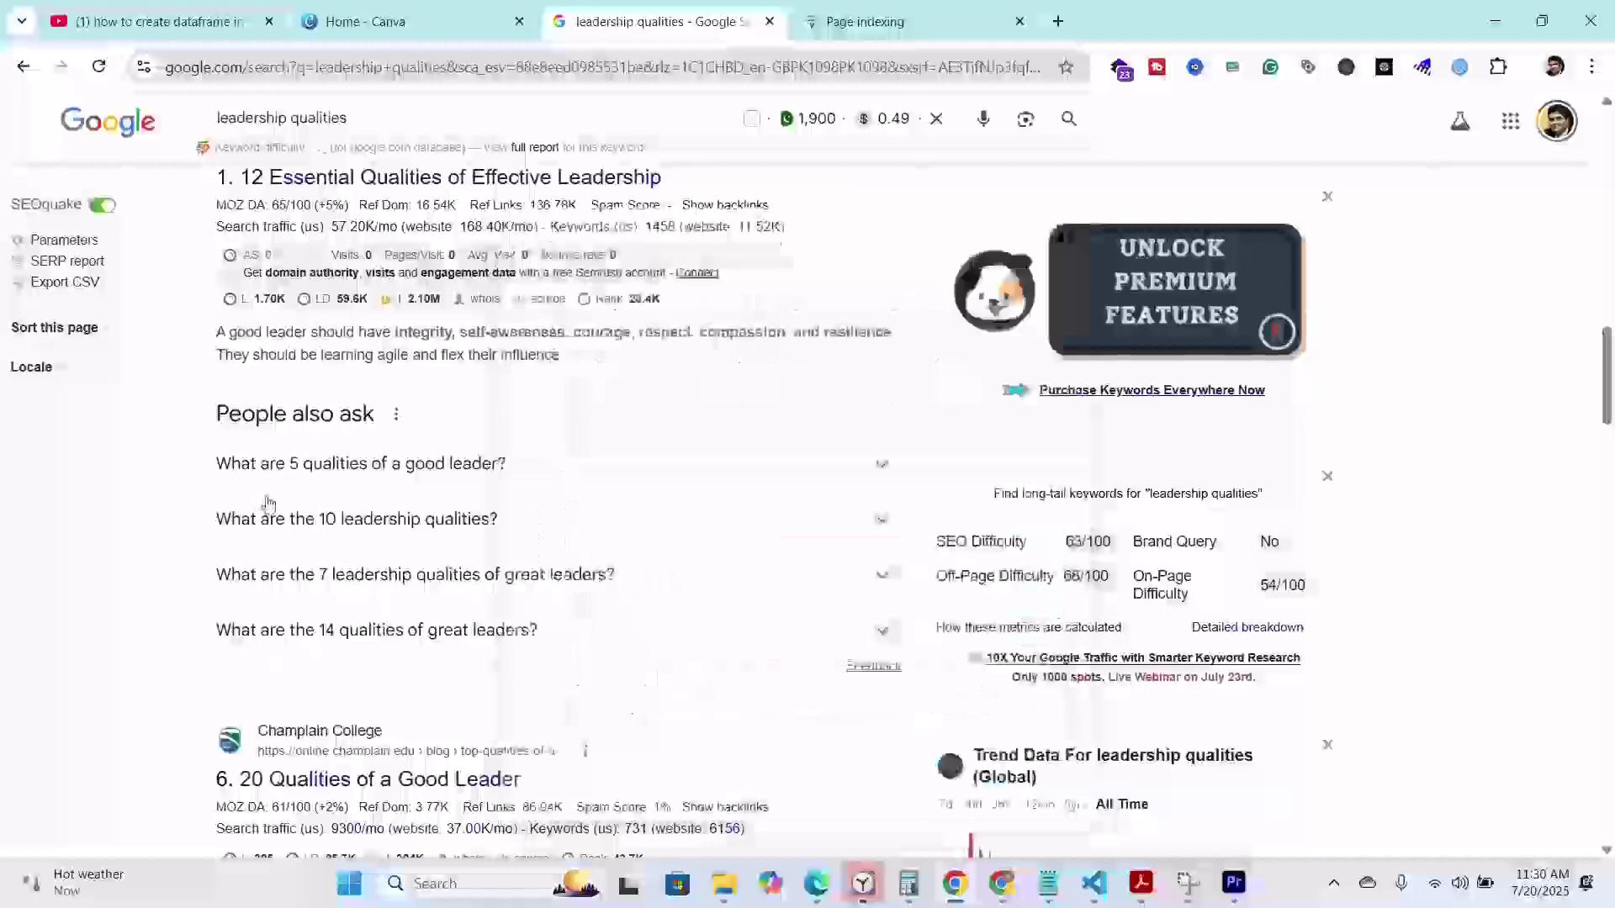
scroll(557, 366, "up", 2)
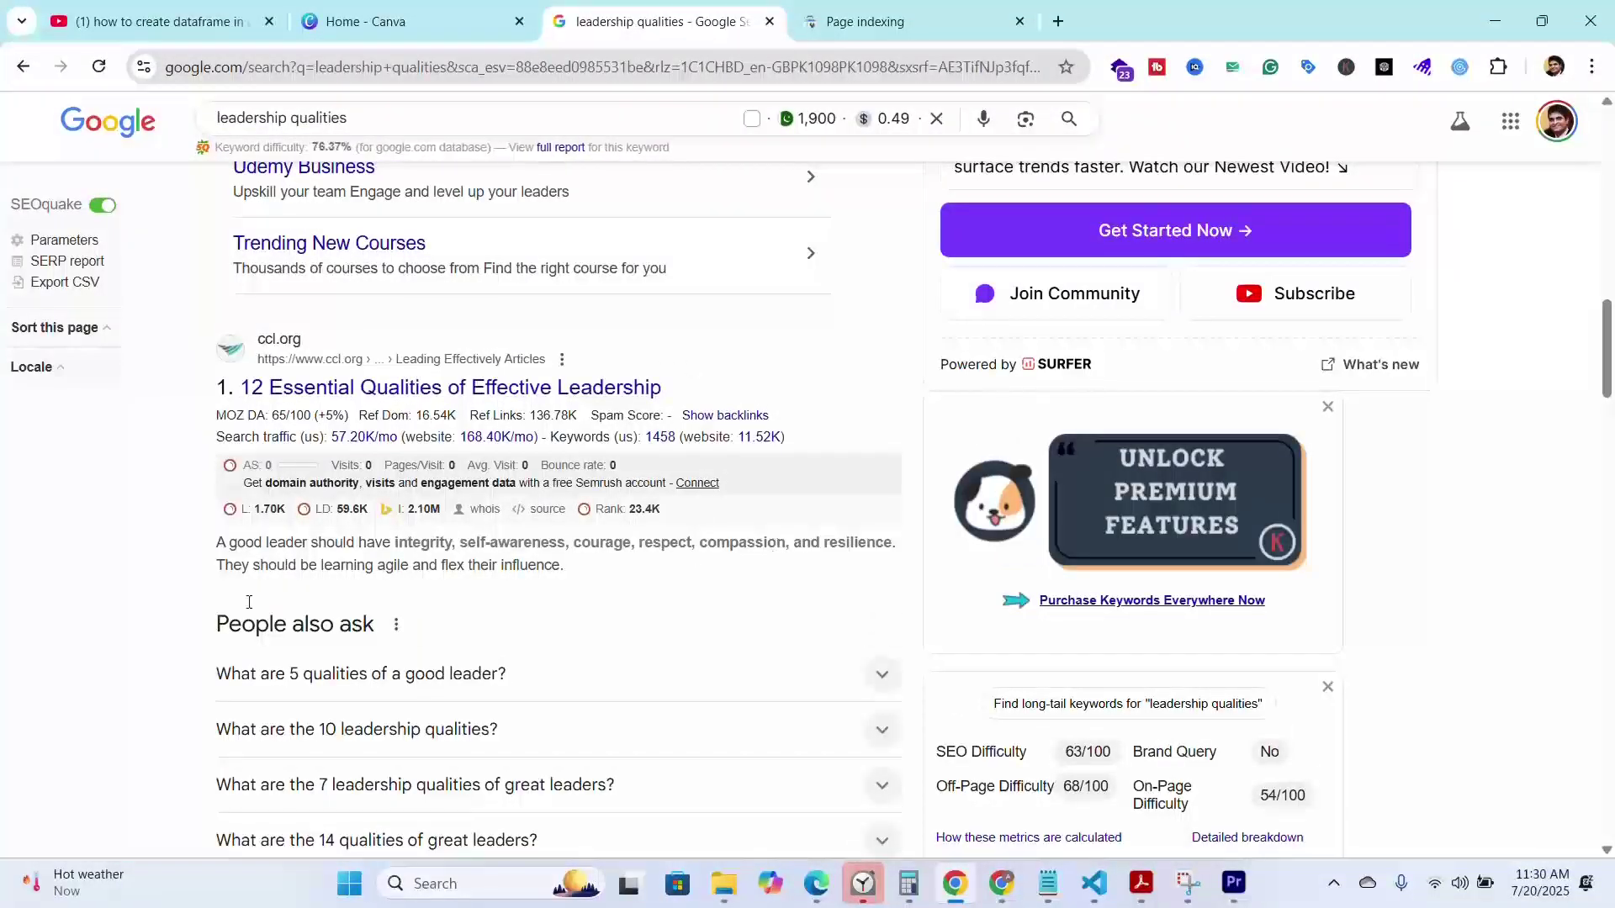
Return to the Page indexing report, hide the not-indexed series in the chart, and examine the reasons why pages aren't indexed
left_click(916, 22)
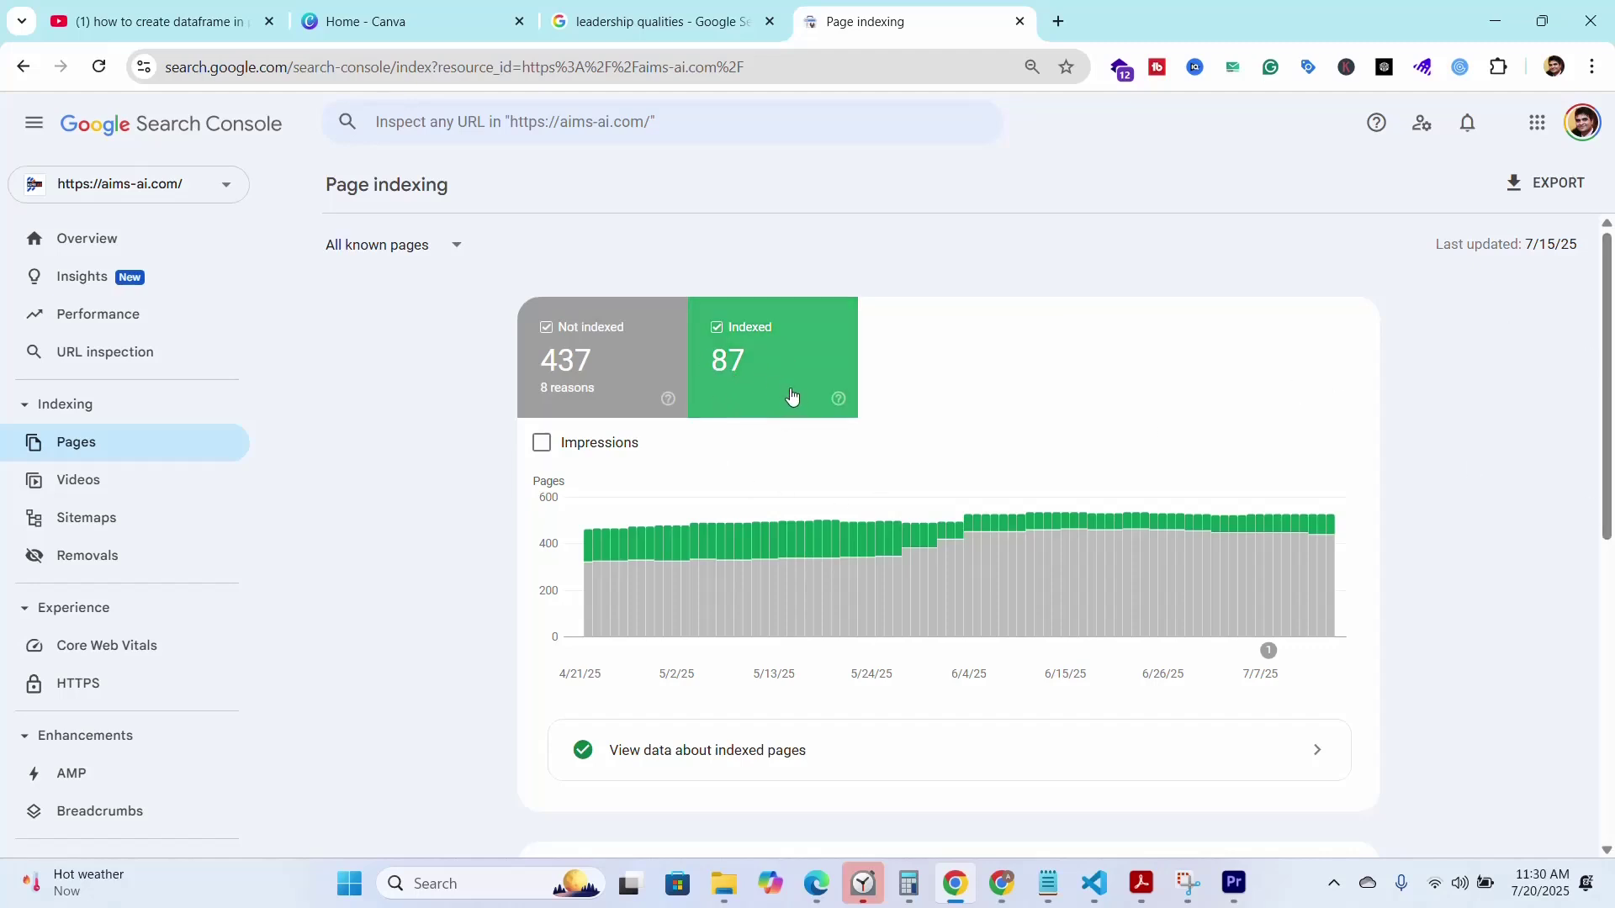
left_click(616, 354)
left_click_drag(1608, 401, 1611, 602)
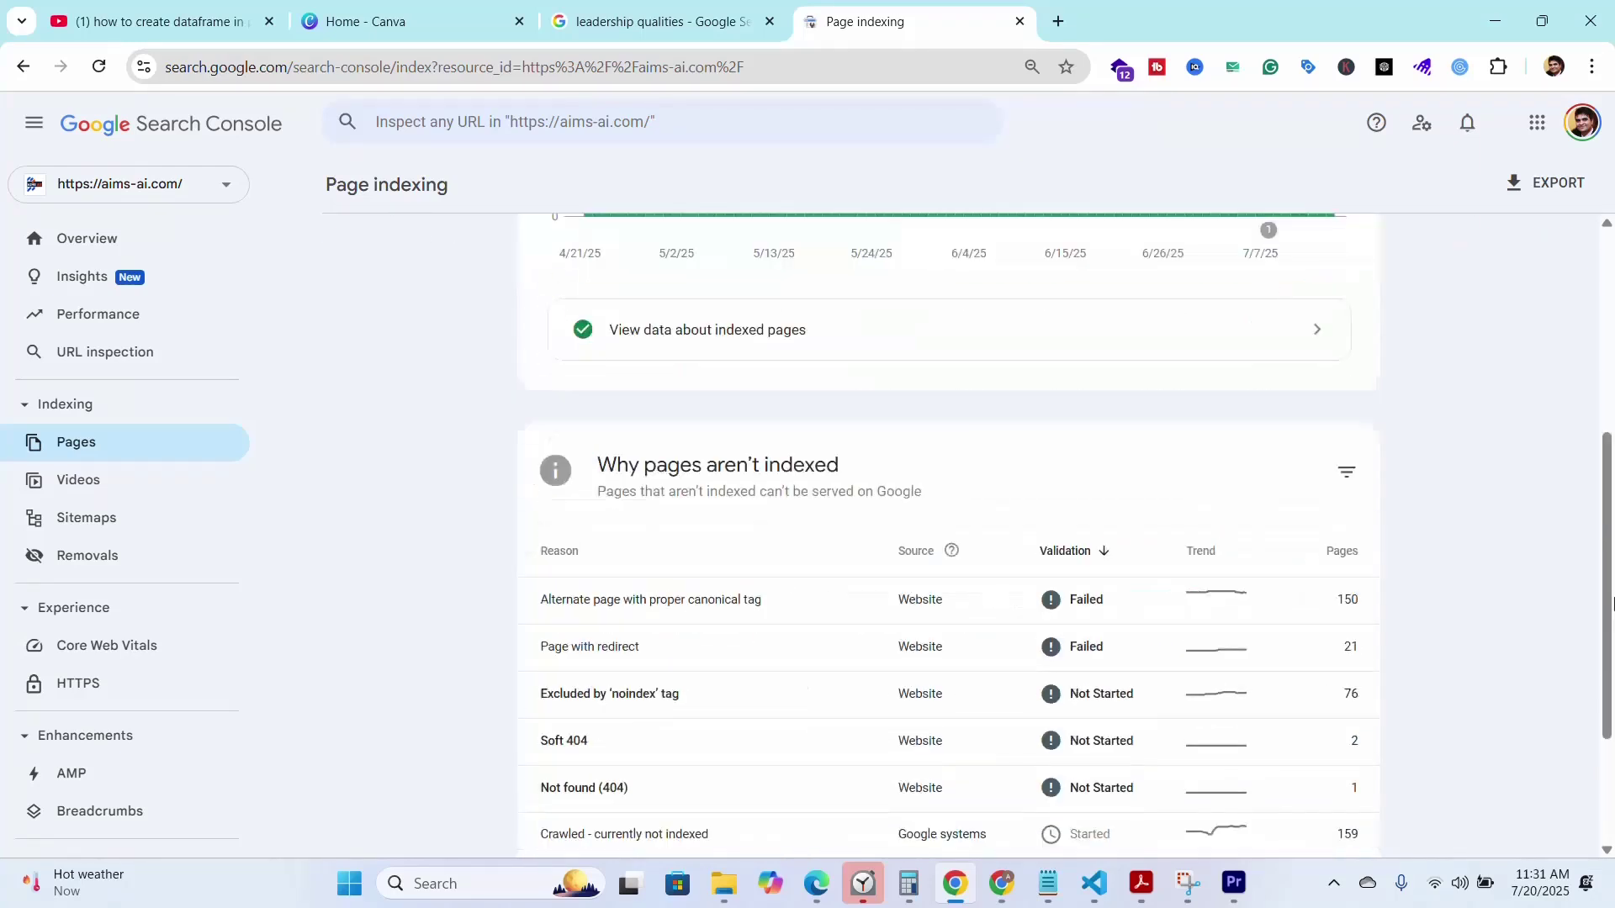
scroll(1611, 603, "down", 1)
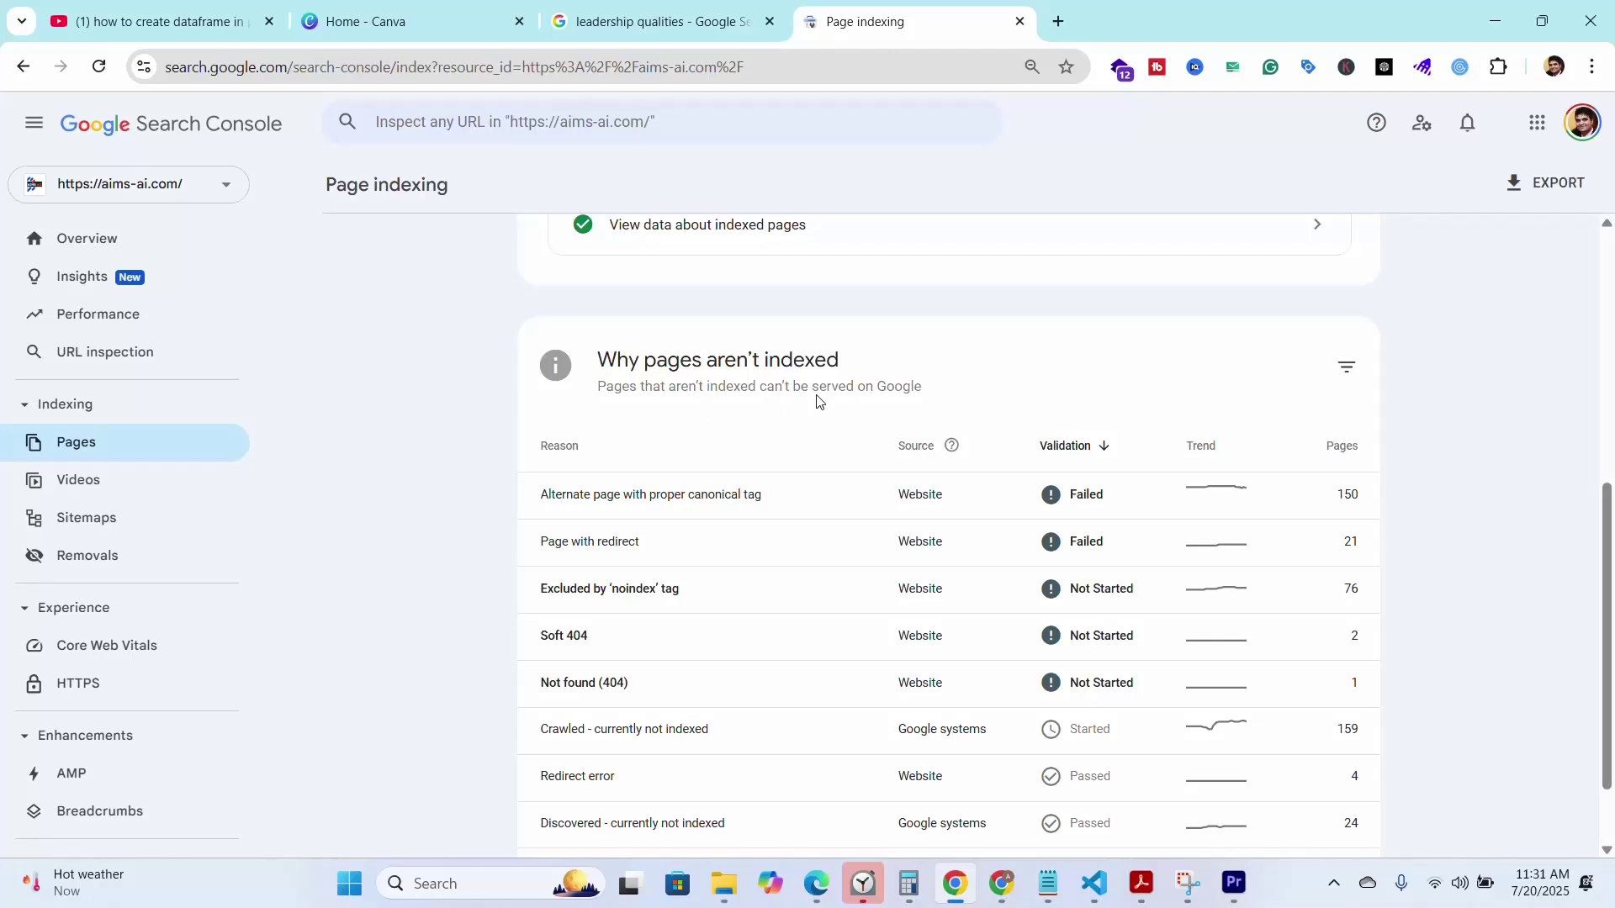
left_click_drag(931, 389, 761, 390)
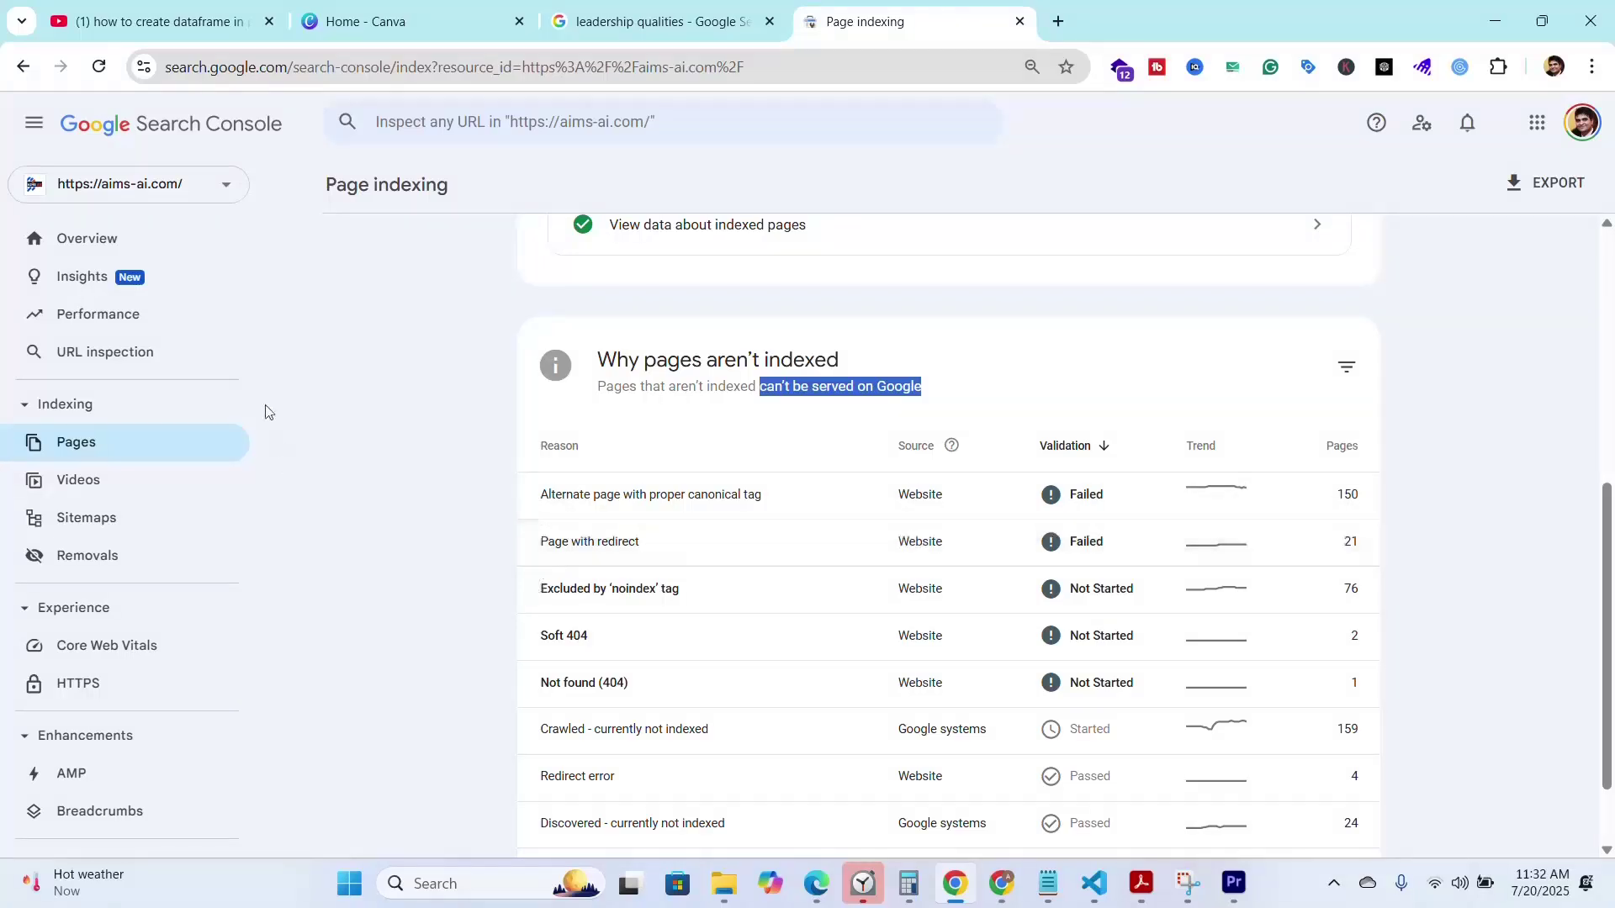
Reload the Page indexing report with both indexed and not-indexed pages charted
left_click(113, 444)
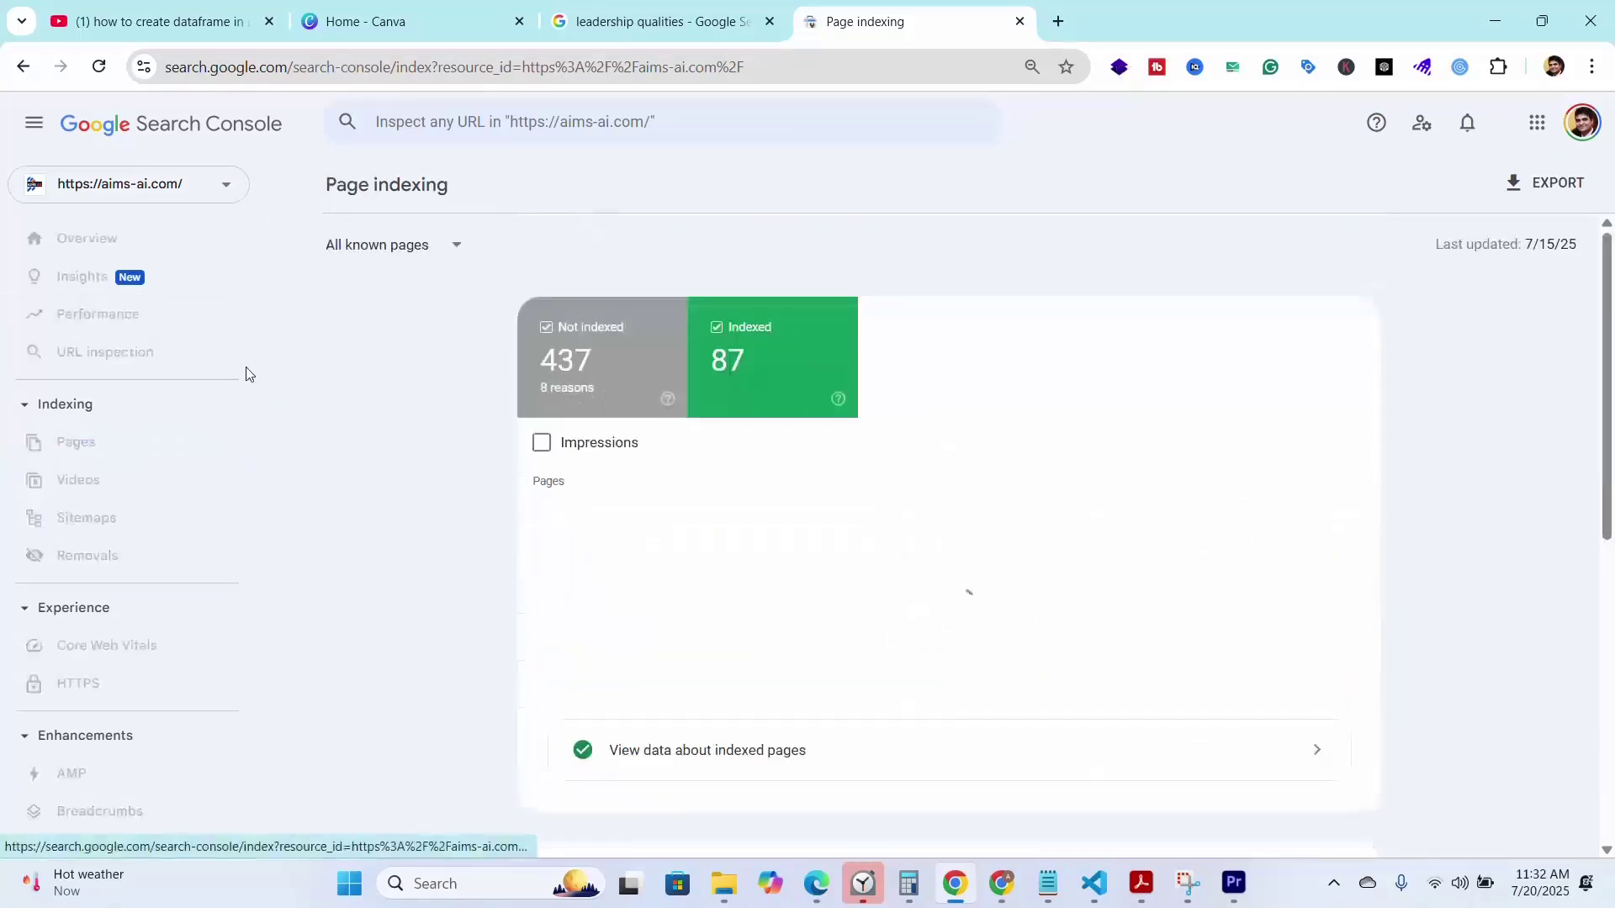
left_click(617, 111)
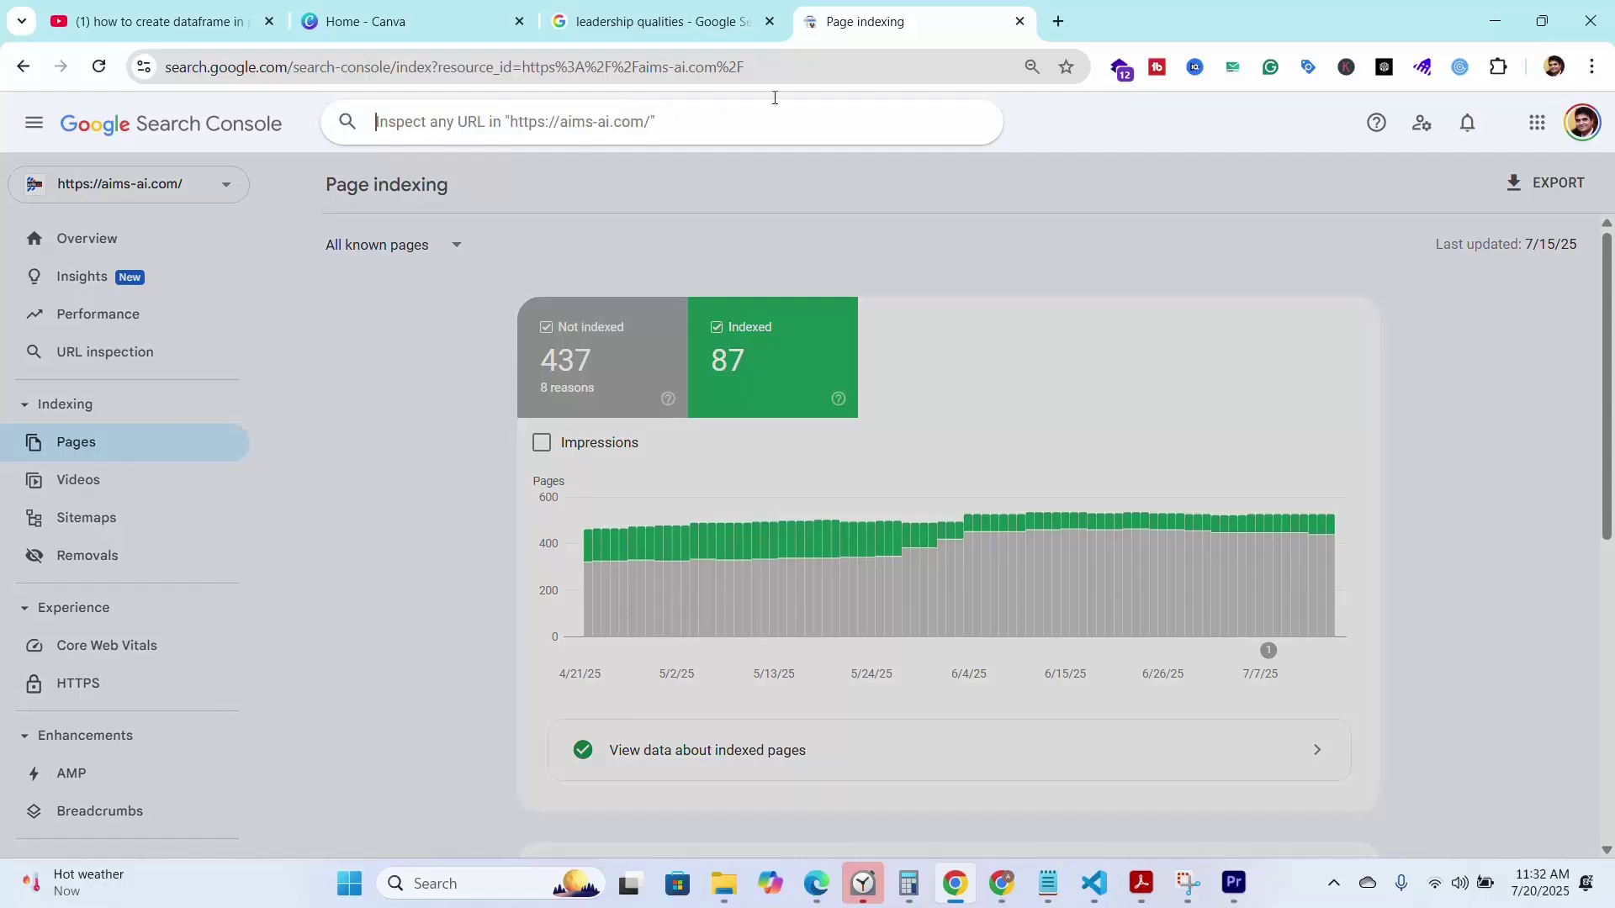
key("Escape")
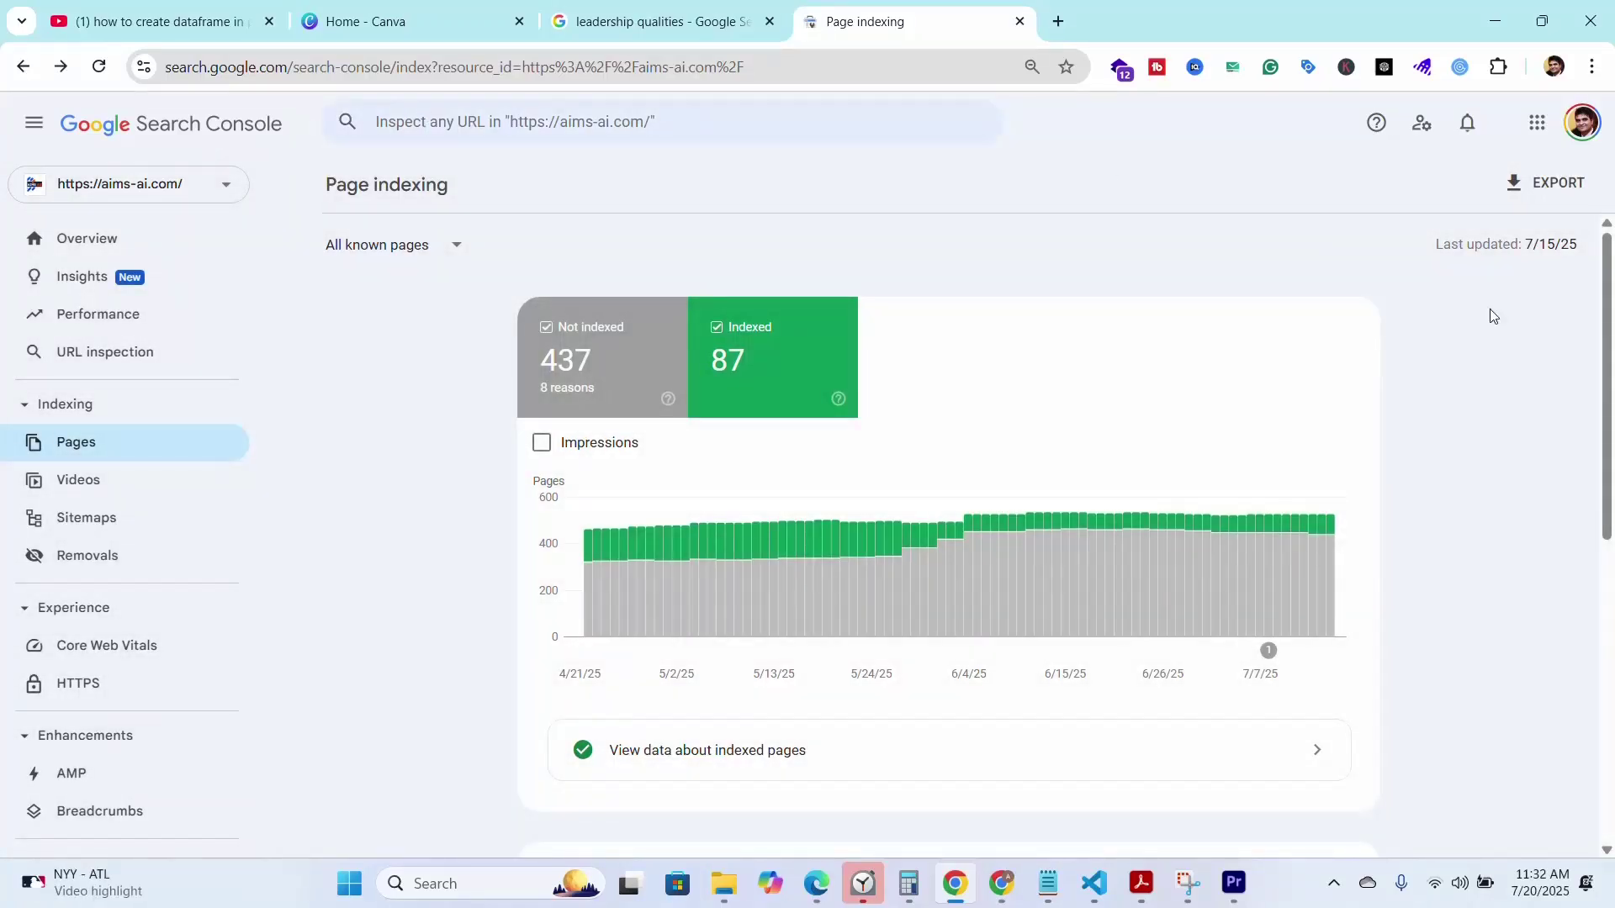
left_click(490, 120)
right_click(491, 120)
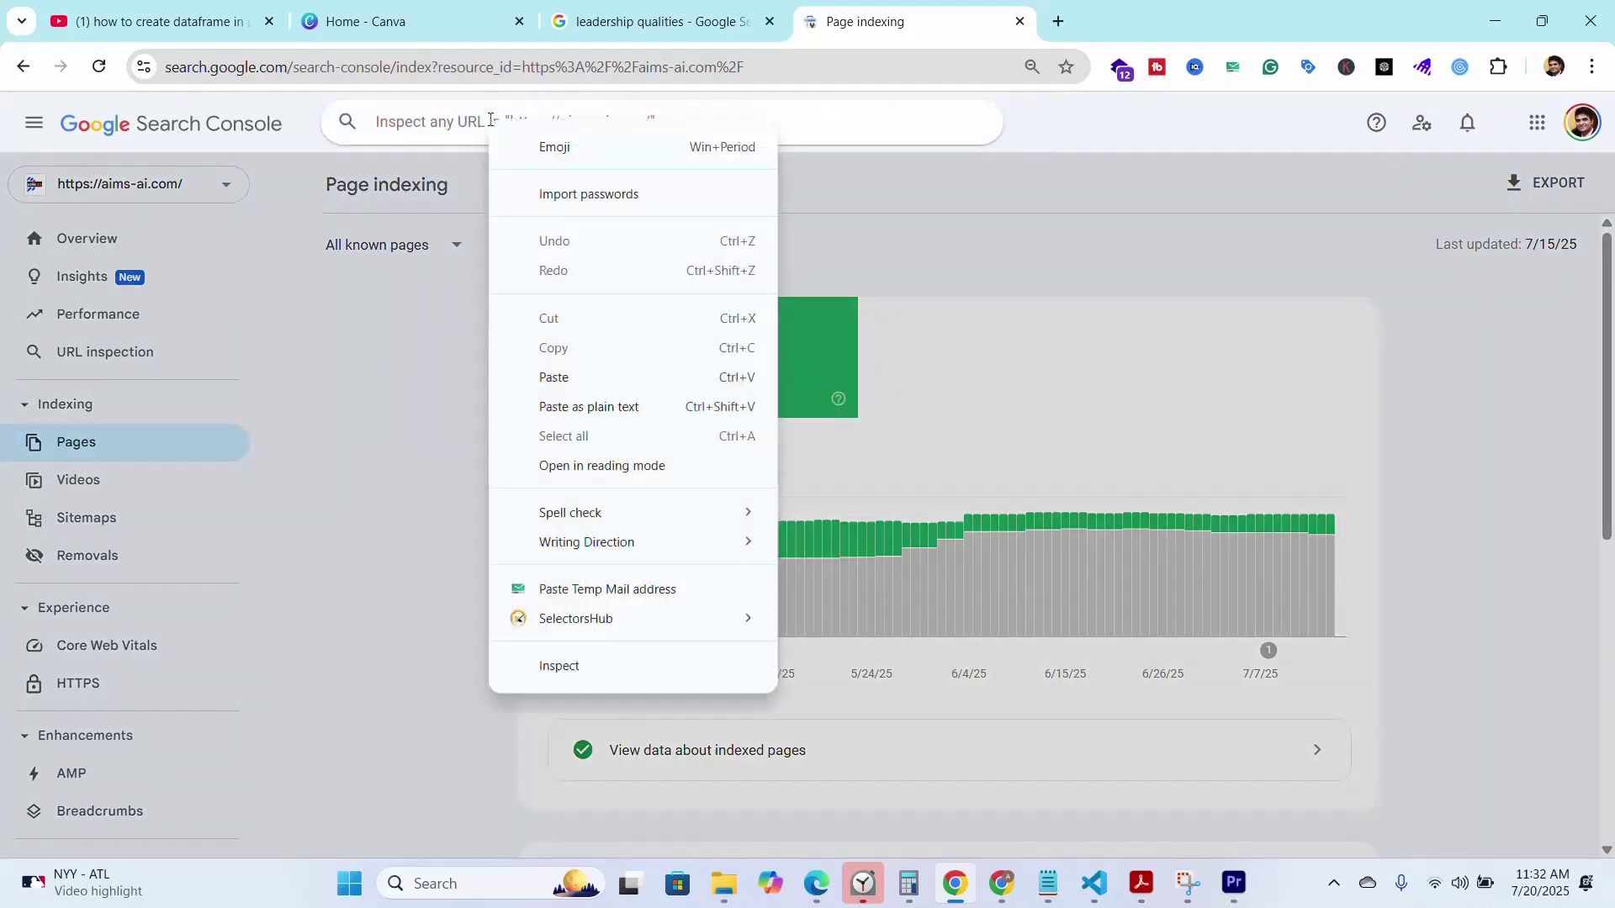
left_click(577, 373)
left_click_drag(525, 126, 377, 122)
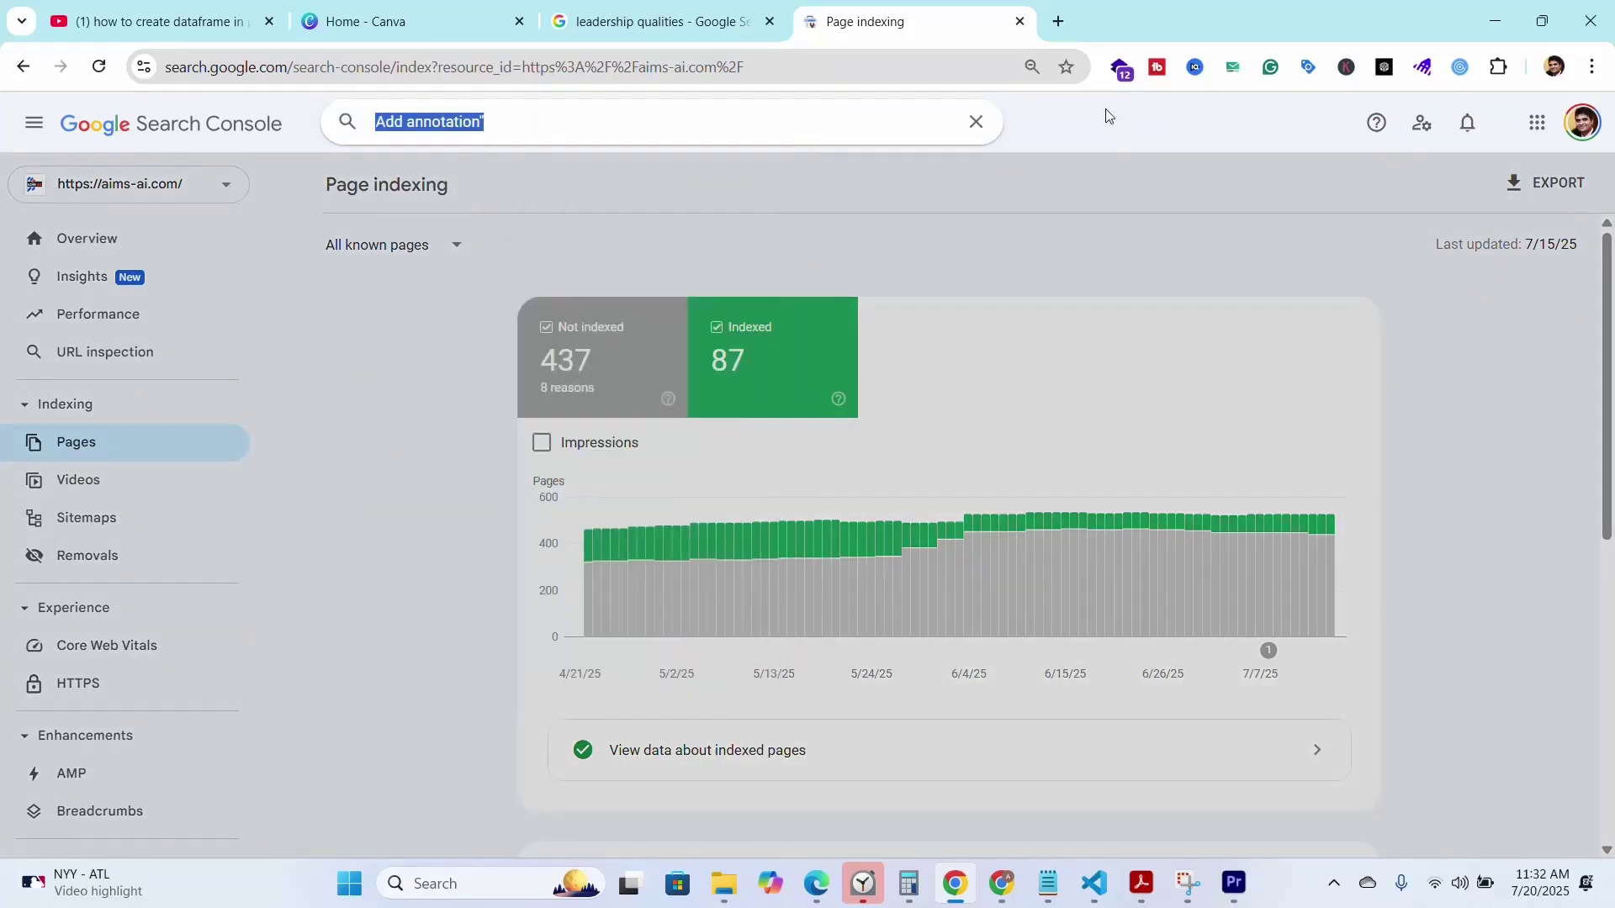
type("www.")
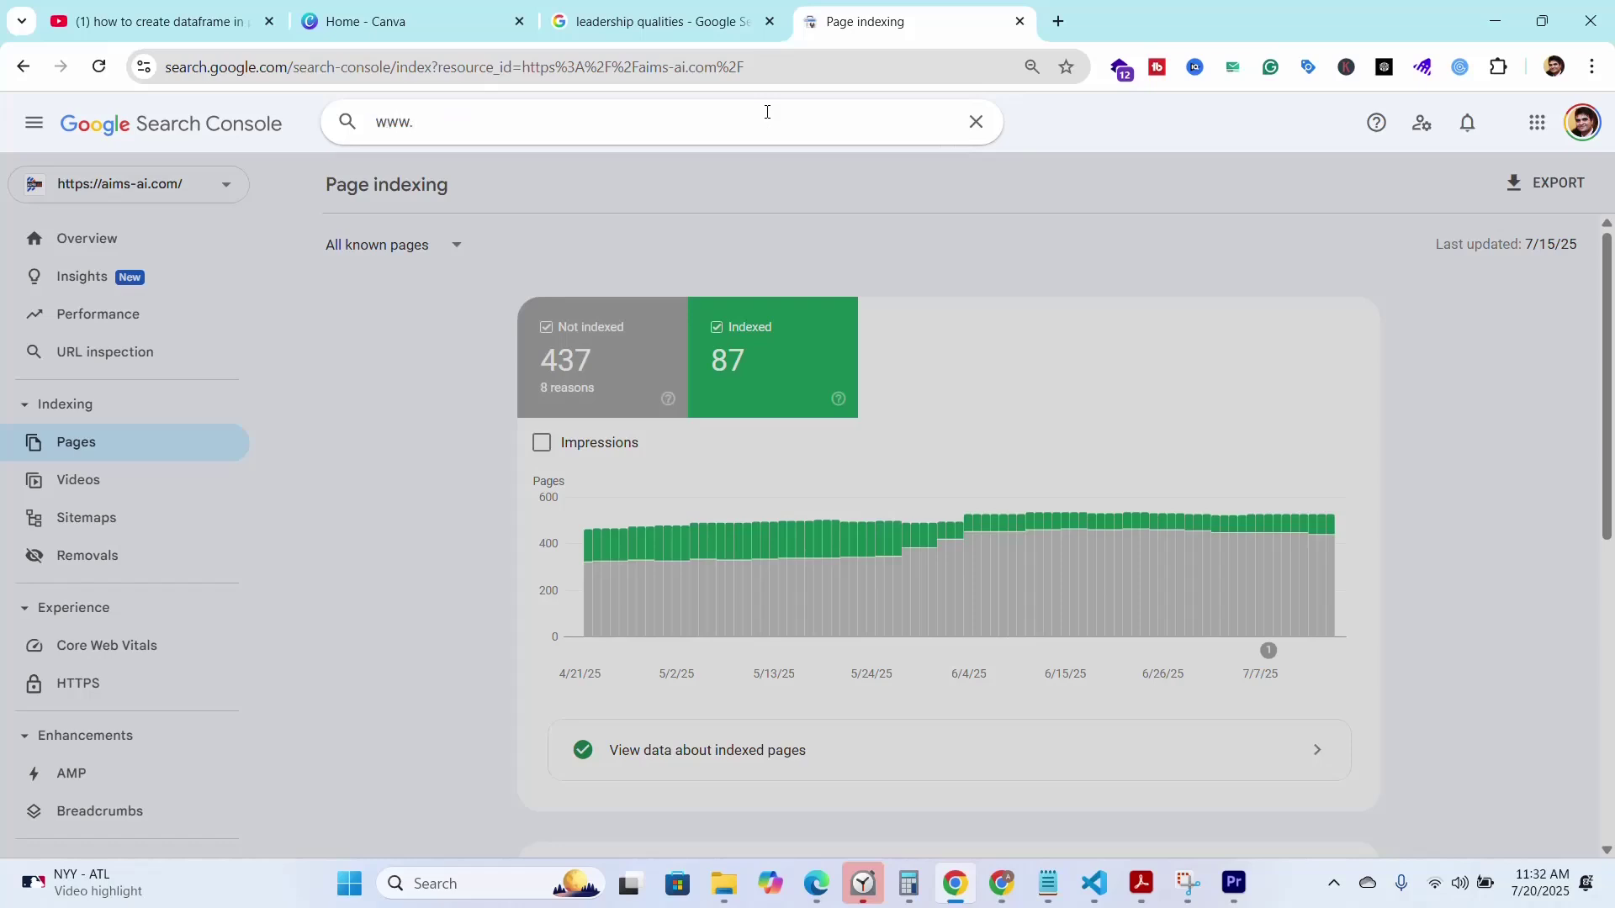
type("abc.com")
key("Return")
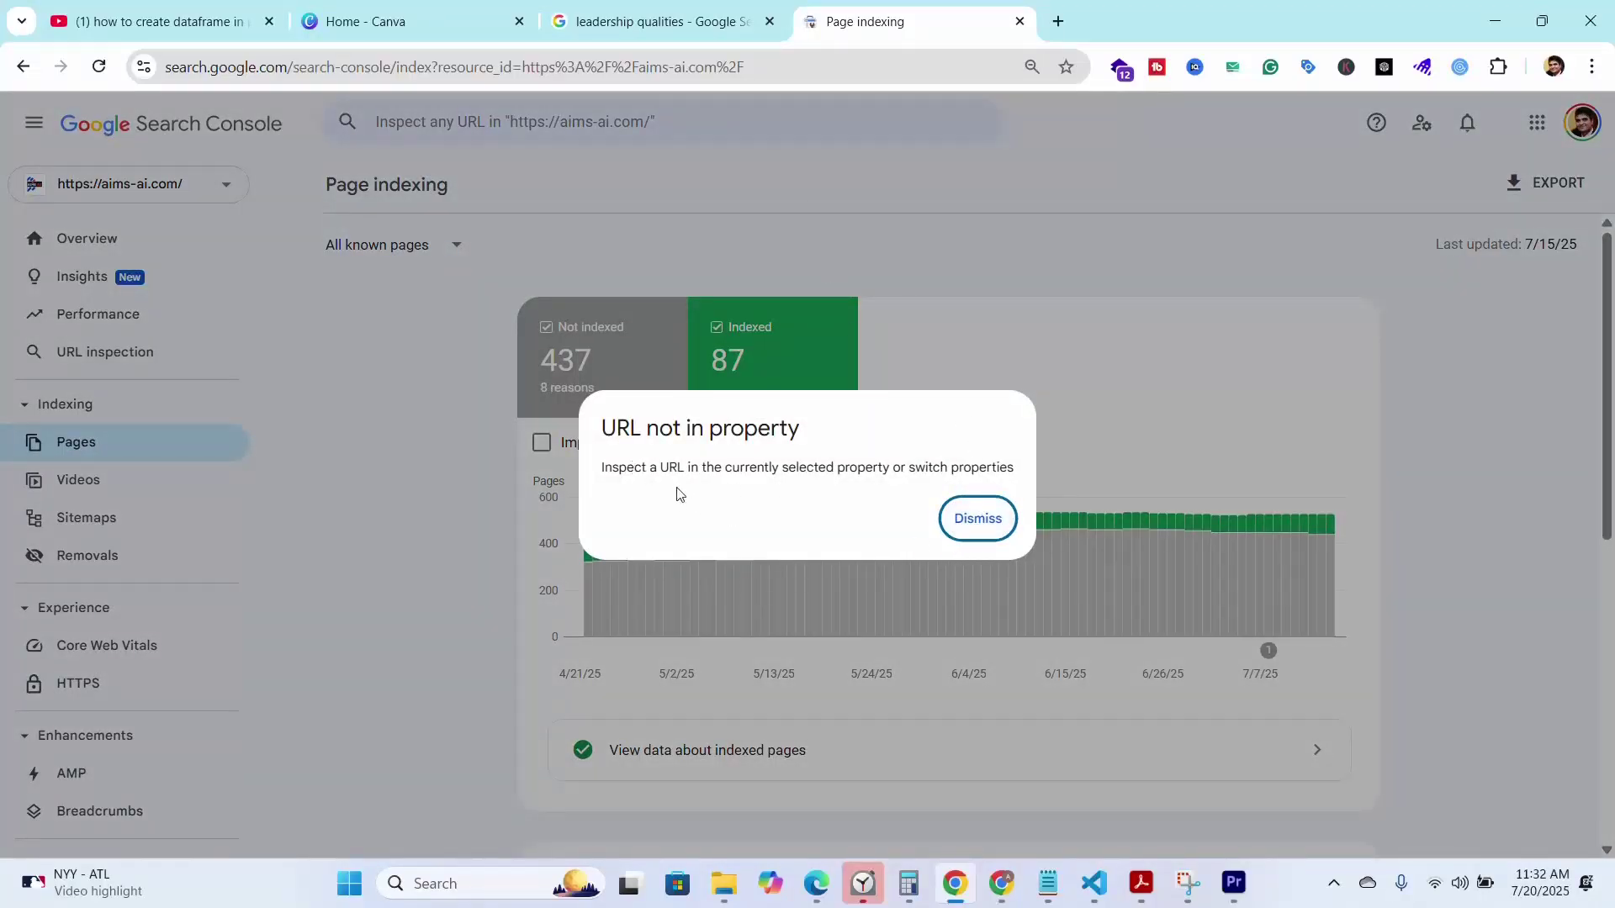
left_click(978, 518)
scroll(1489, 523, "down", 5)
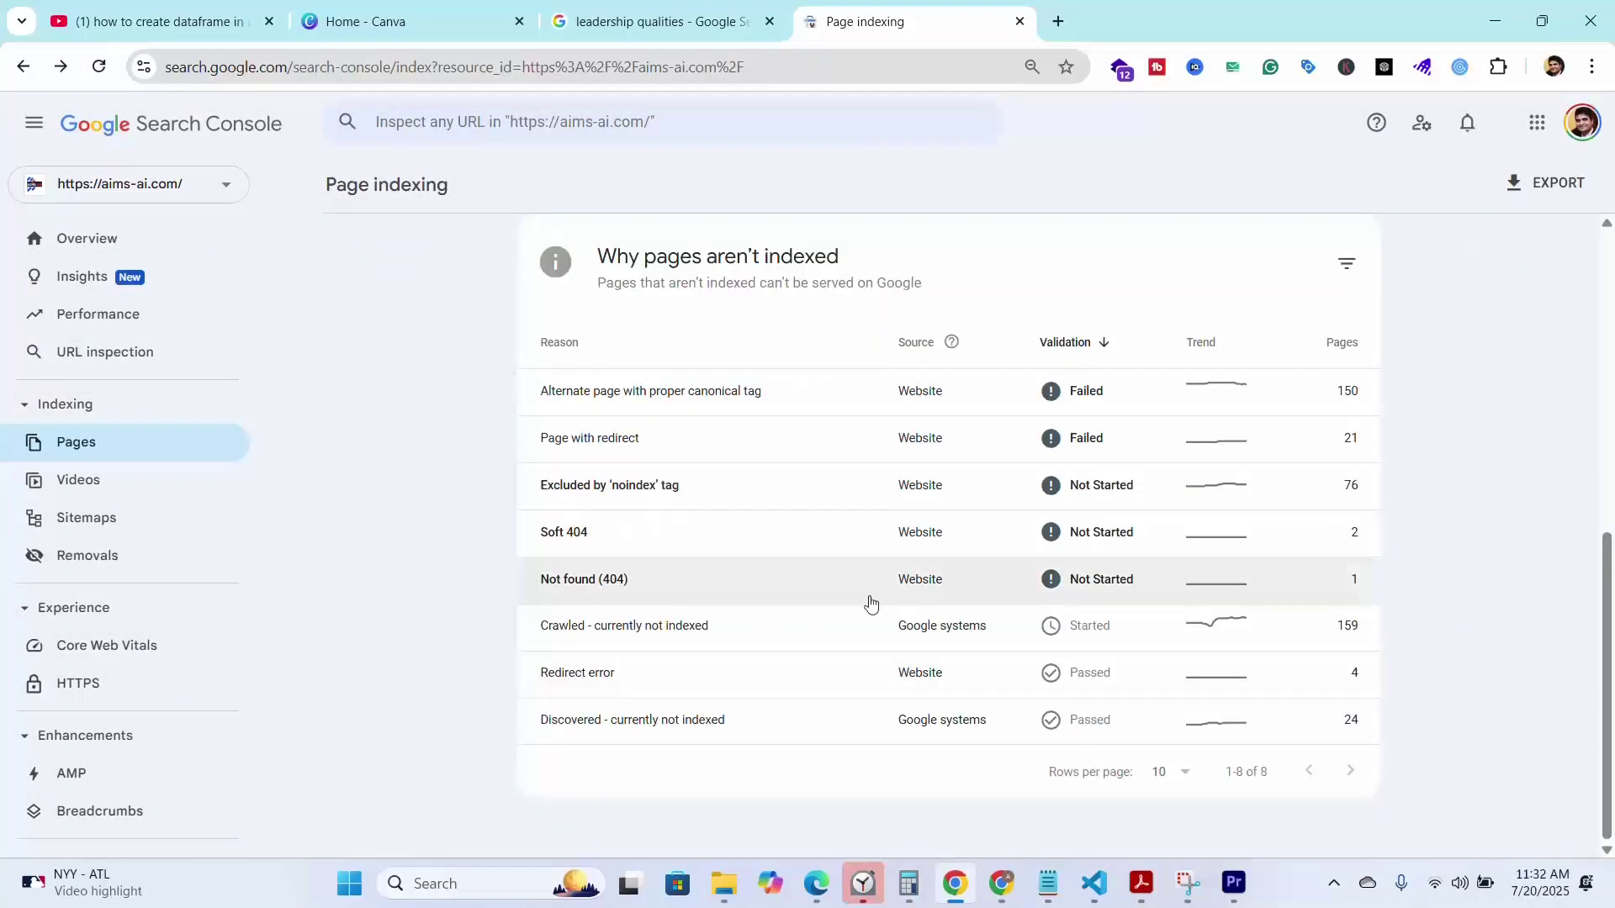
left_click(620, 720)
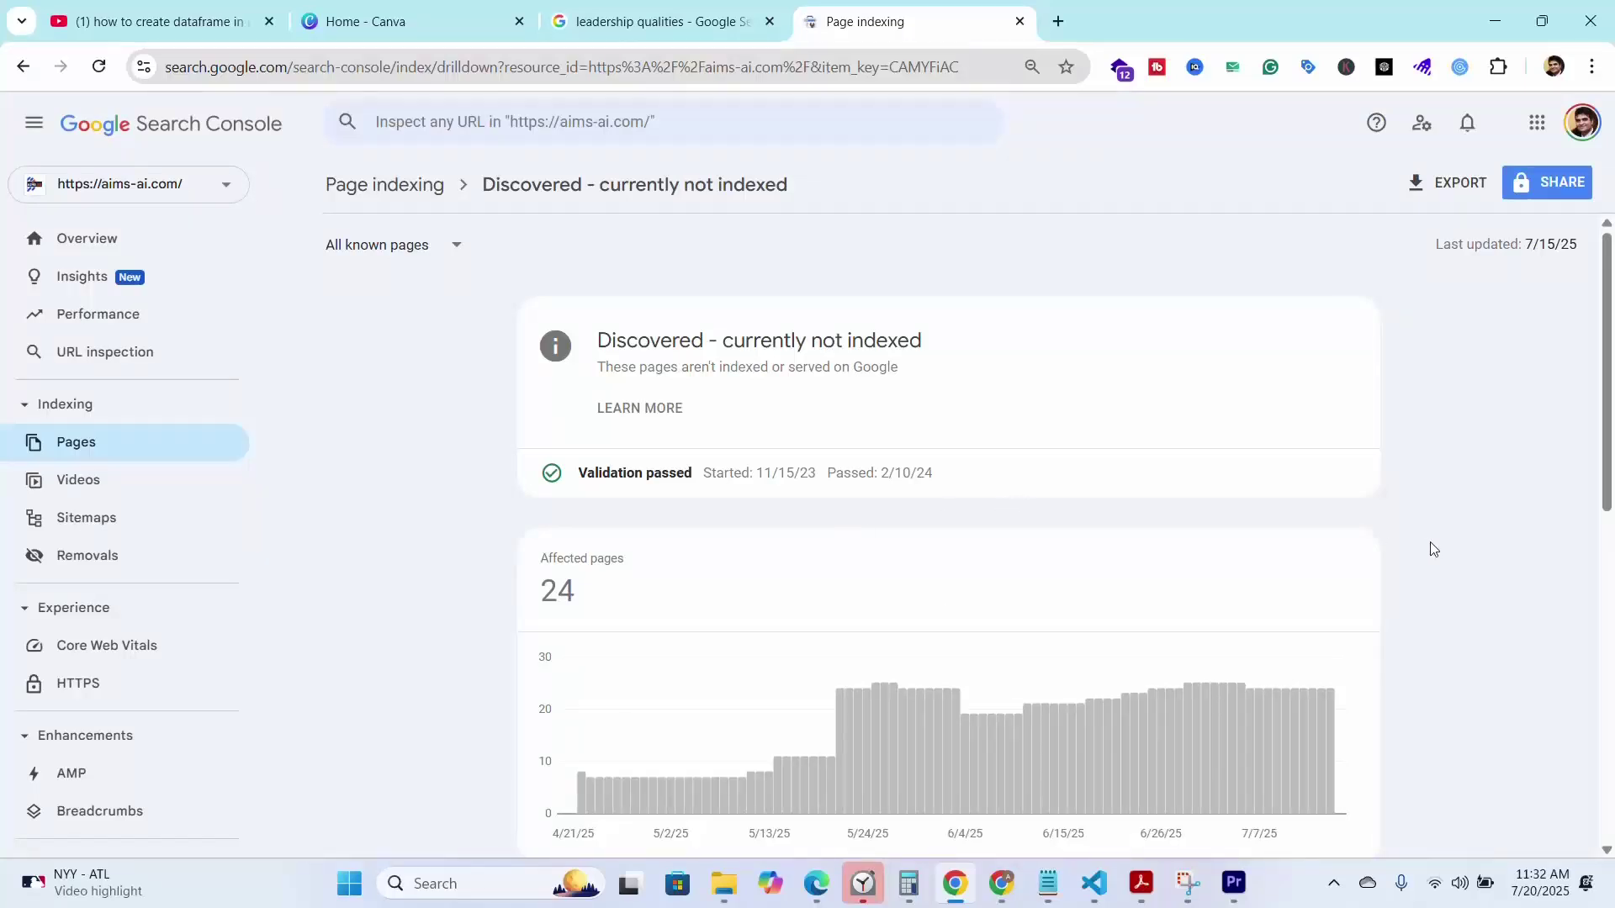
scroll(1426, 549, "down", 6)
scroll(602, 558, "down", 3)
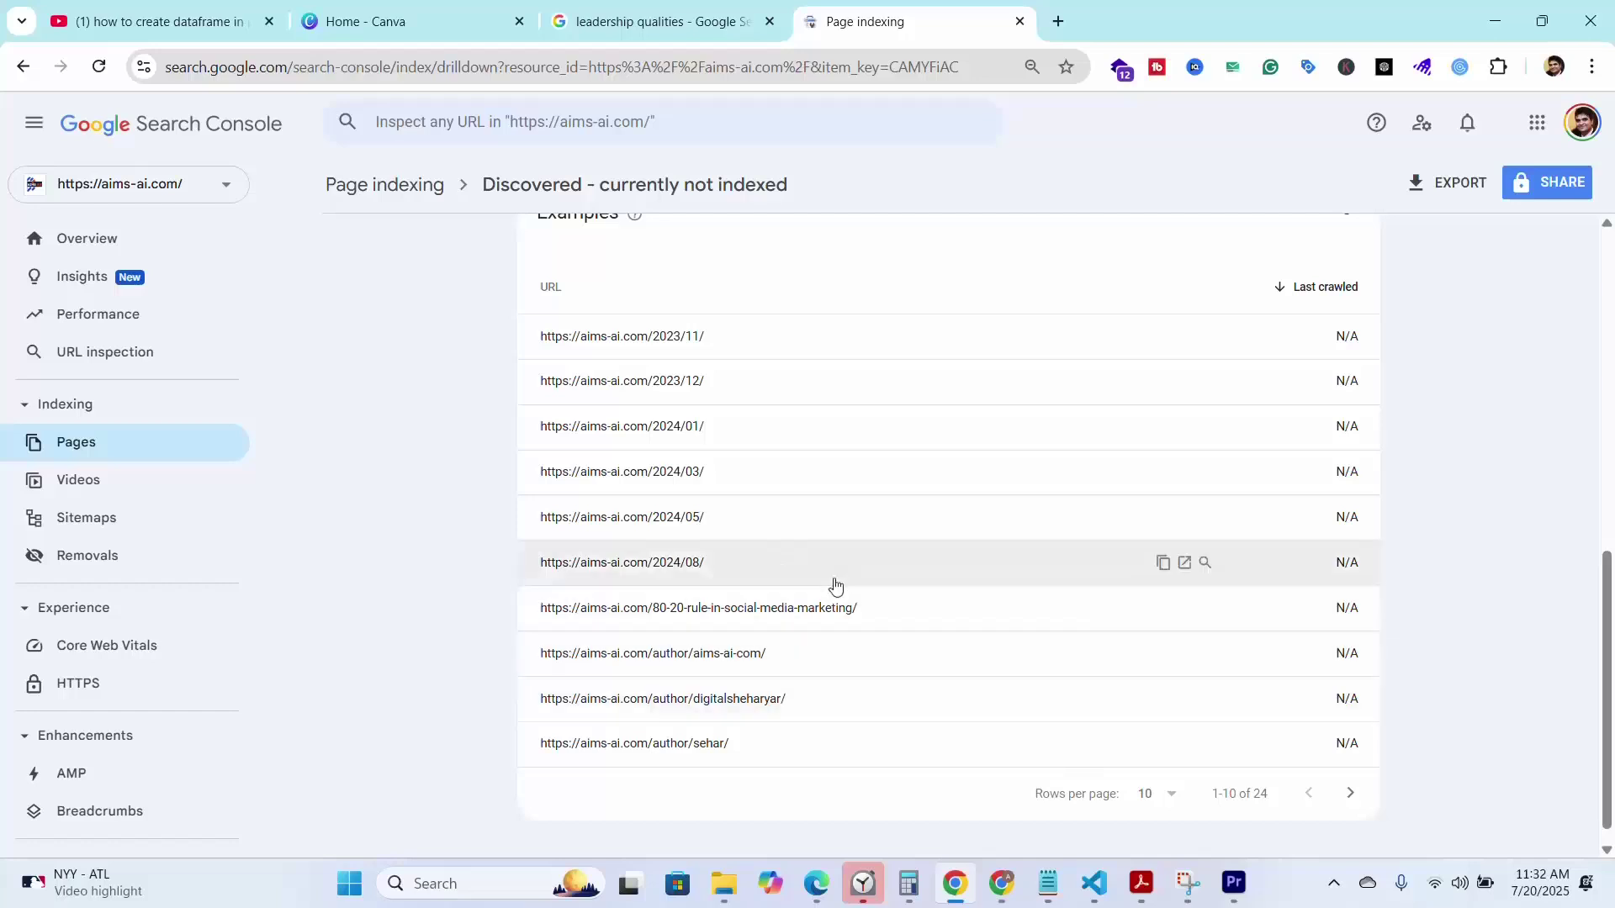
scroll(833, 585, "up", 3)
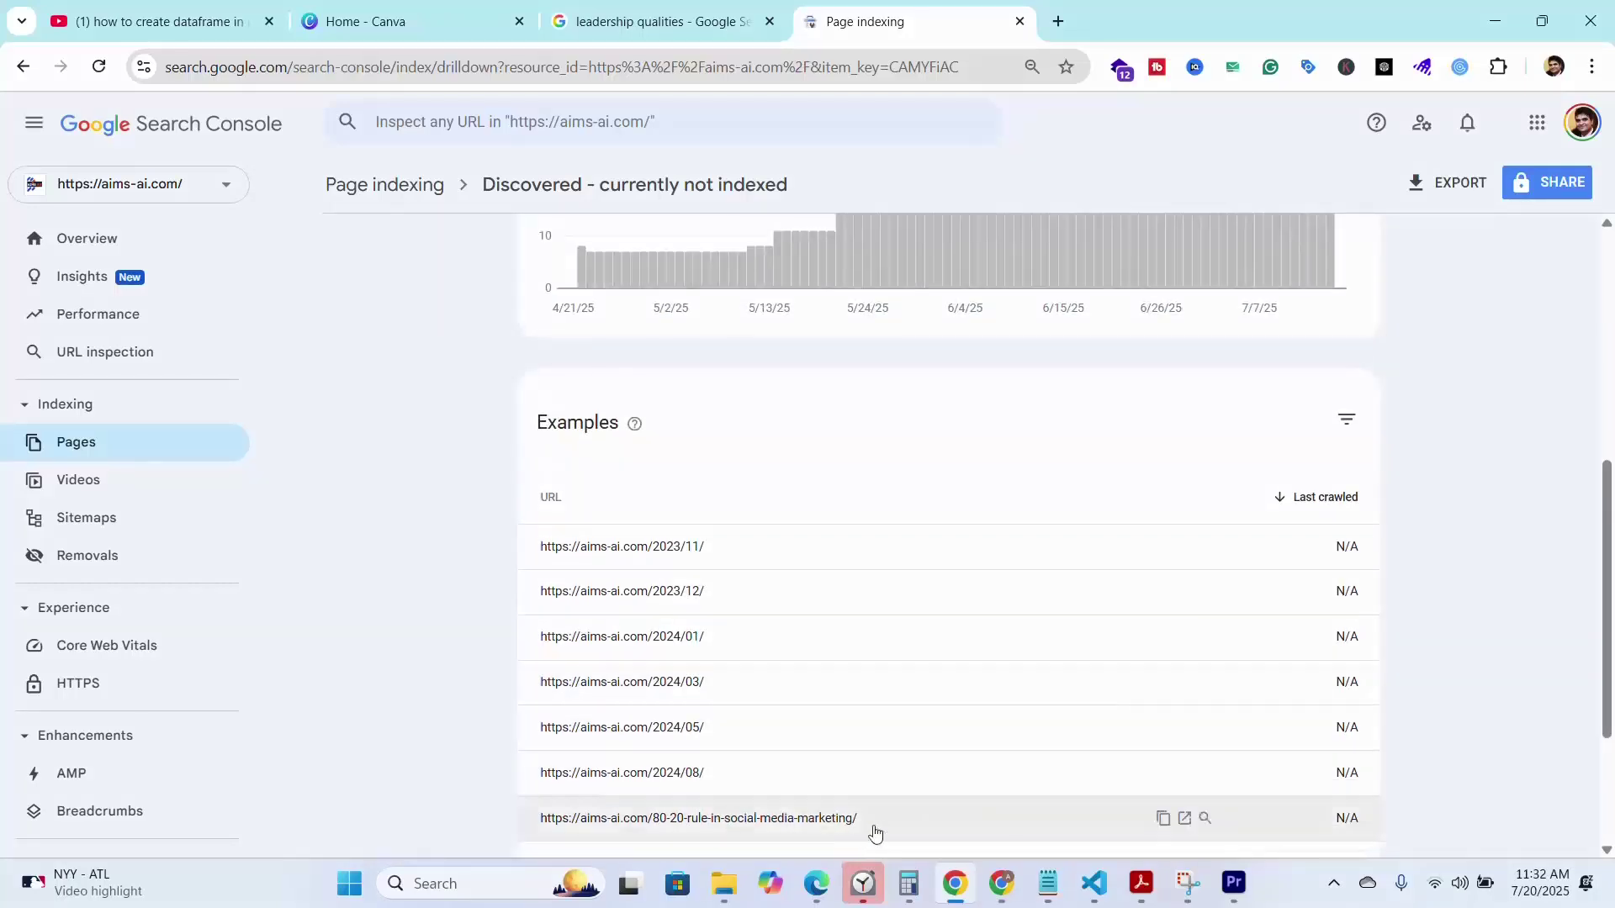
left_click_drag(872, 830, 509, 827)
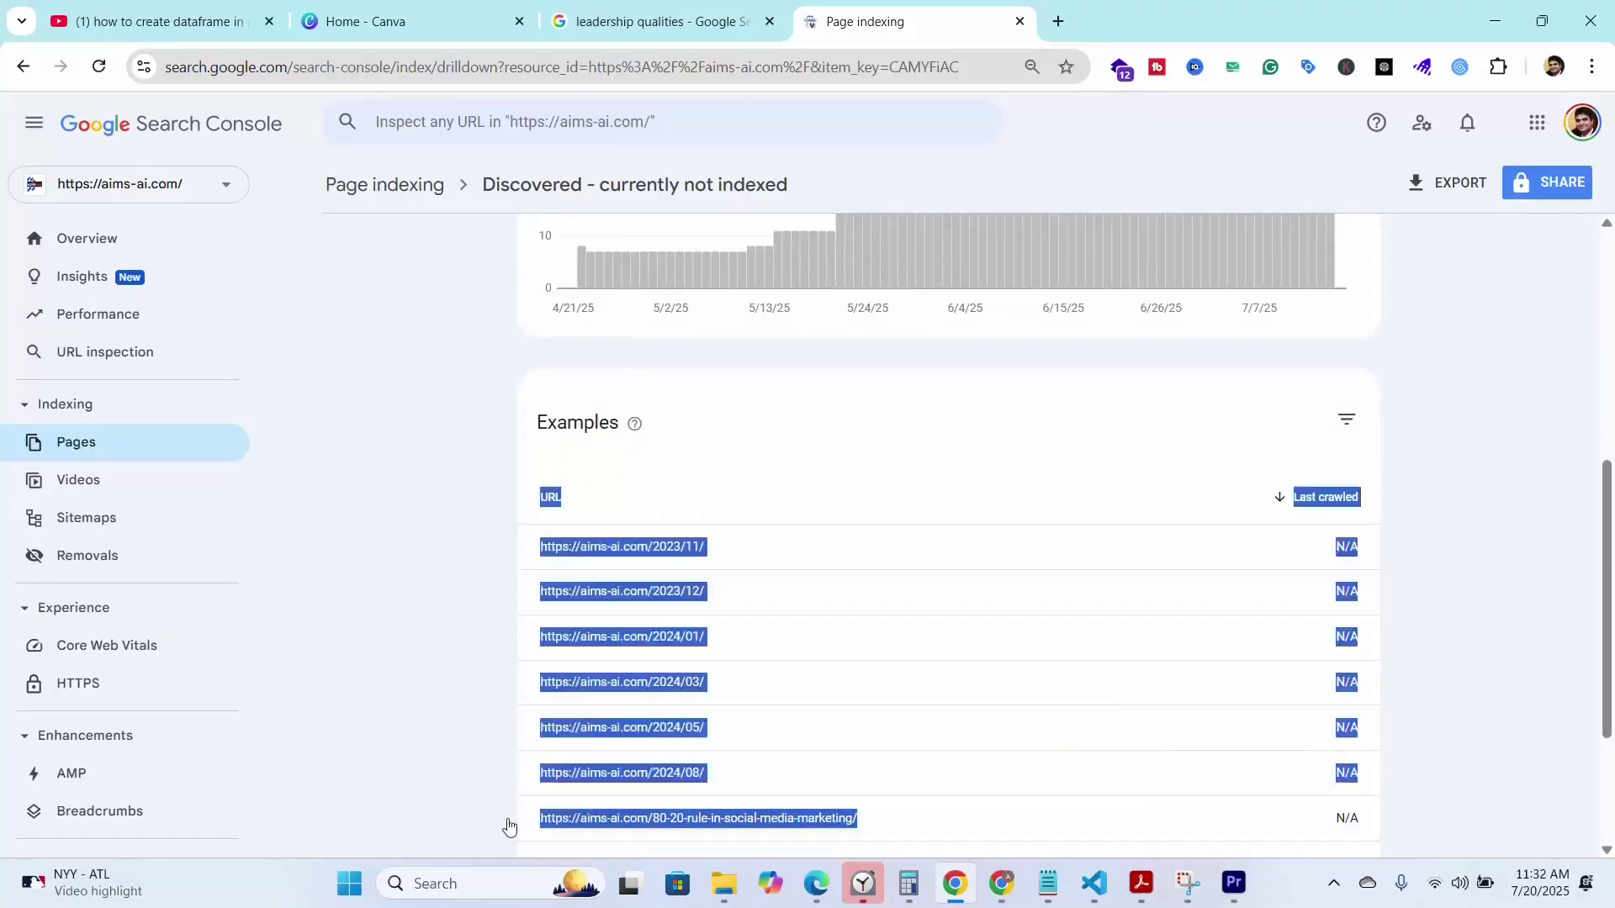
left_click(337, 761)
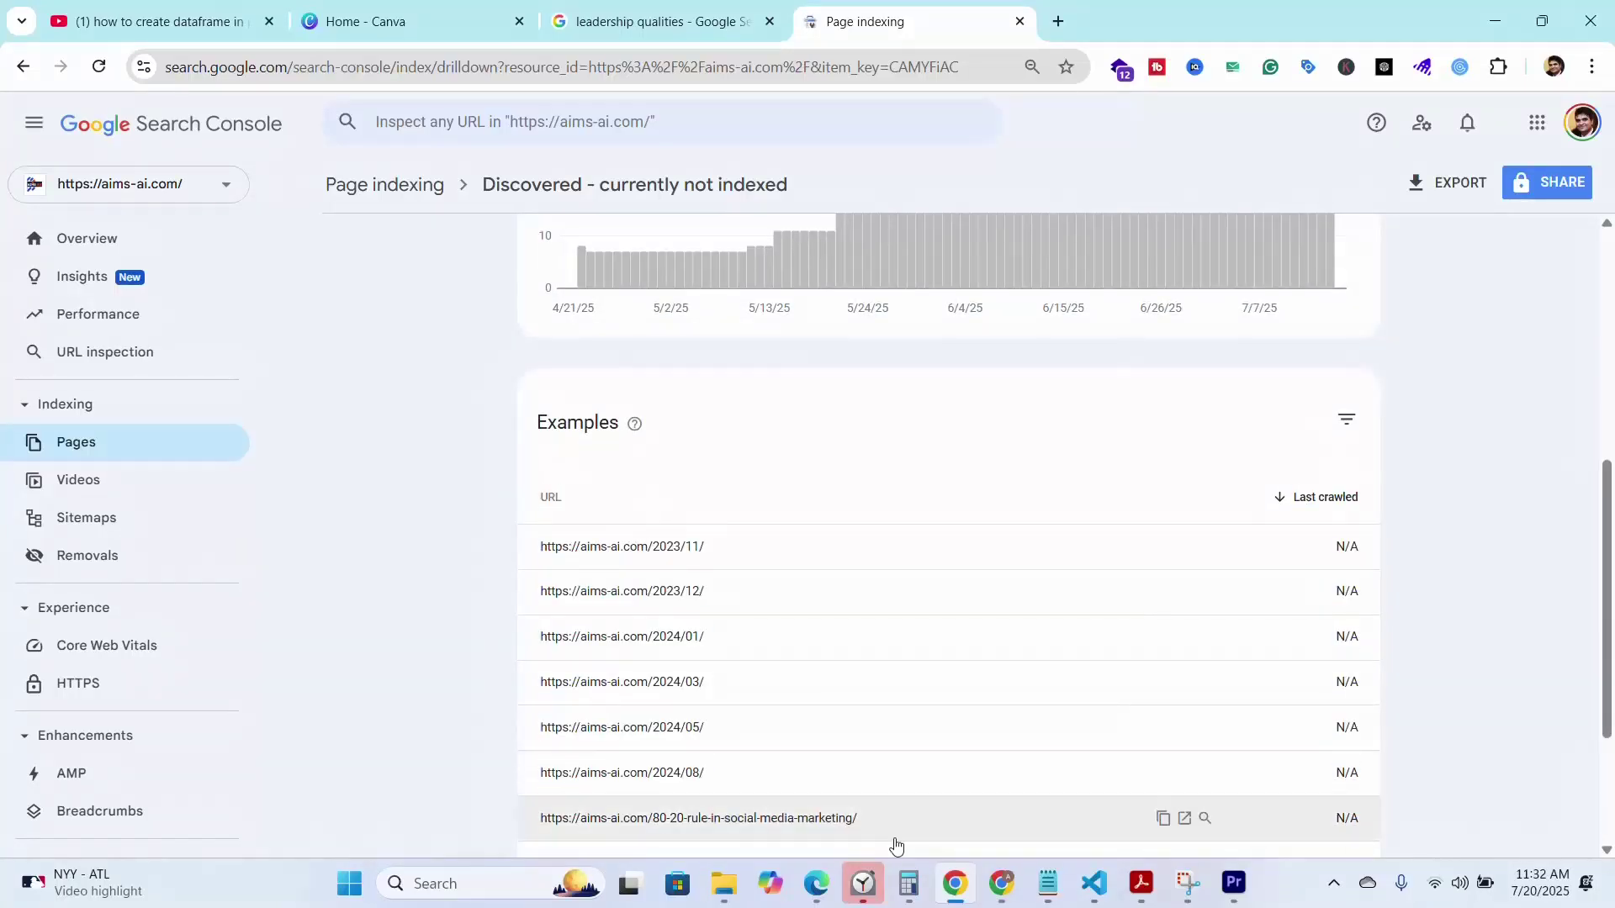
left_click(1162, 822)
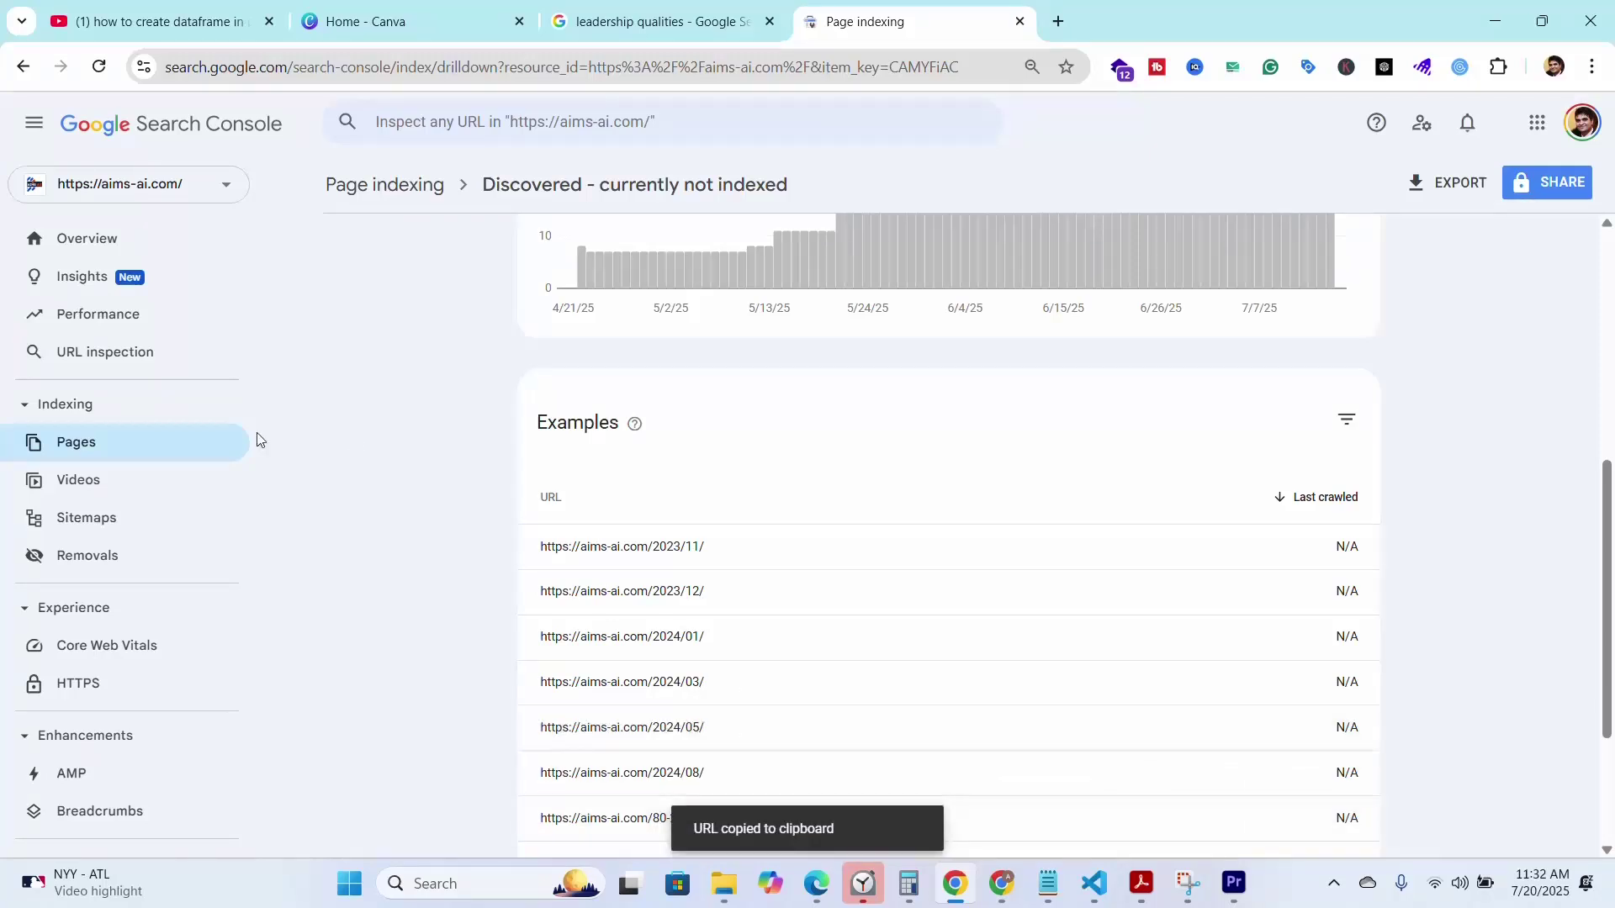
Go back to the Page indexing report and inspect the copied 80-20-rule-in-social-media-marketing URL
left_click(96, 448)
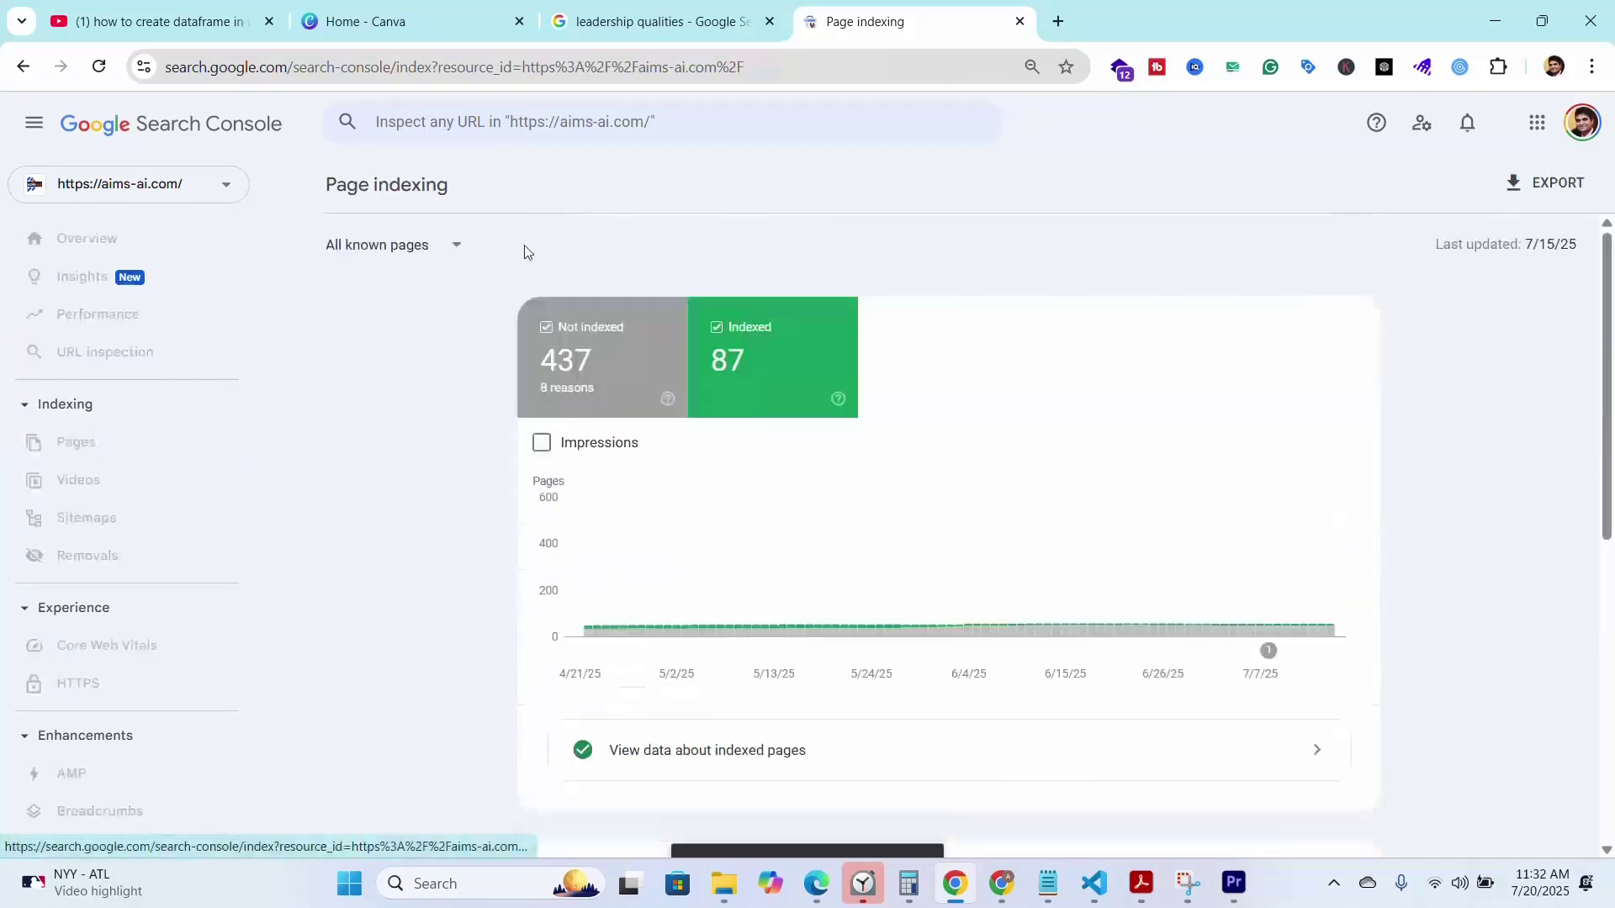
left_click(551, 126)
right_click(551, 126)
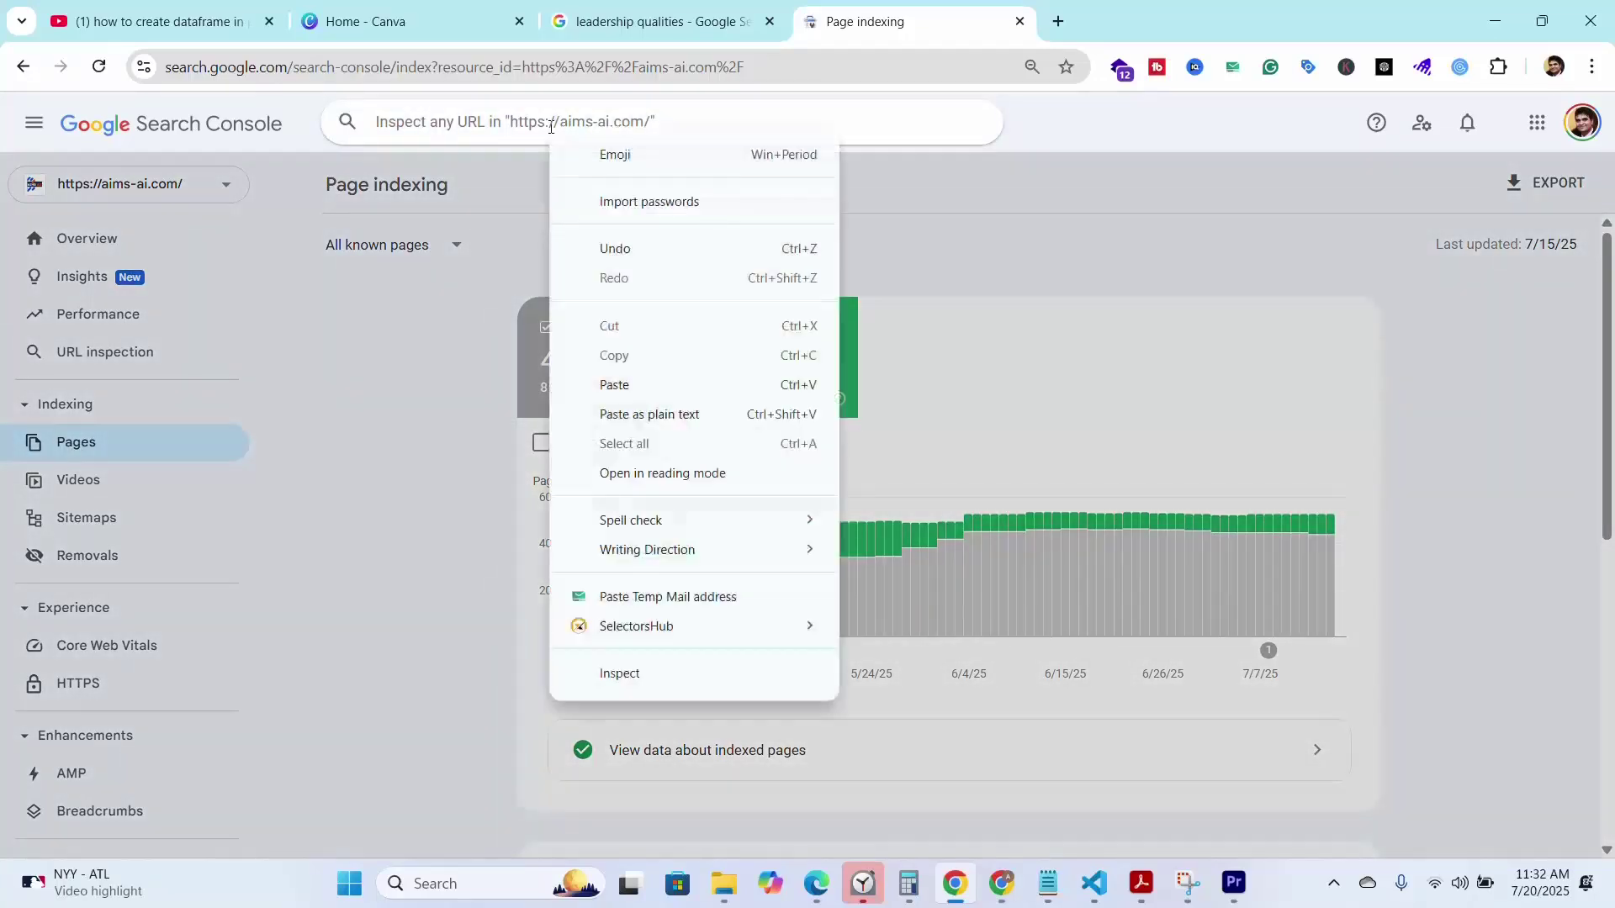
left_click(647, 385)
key("Return")
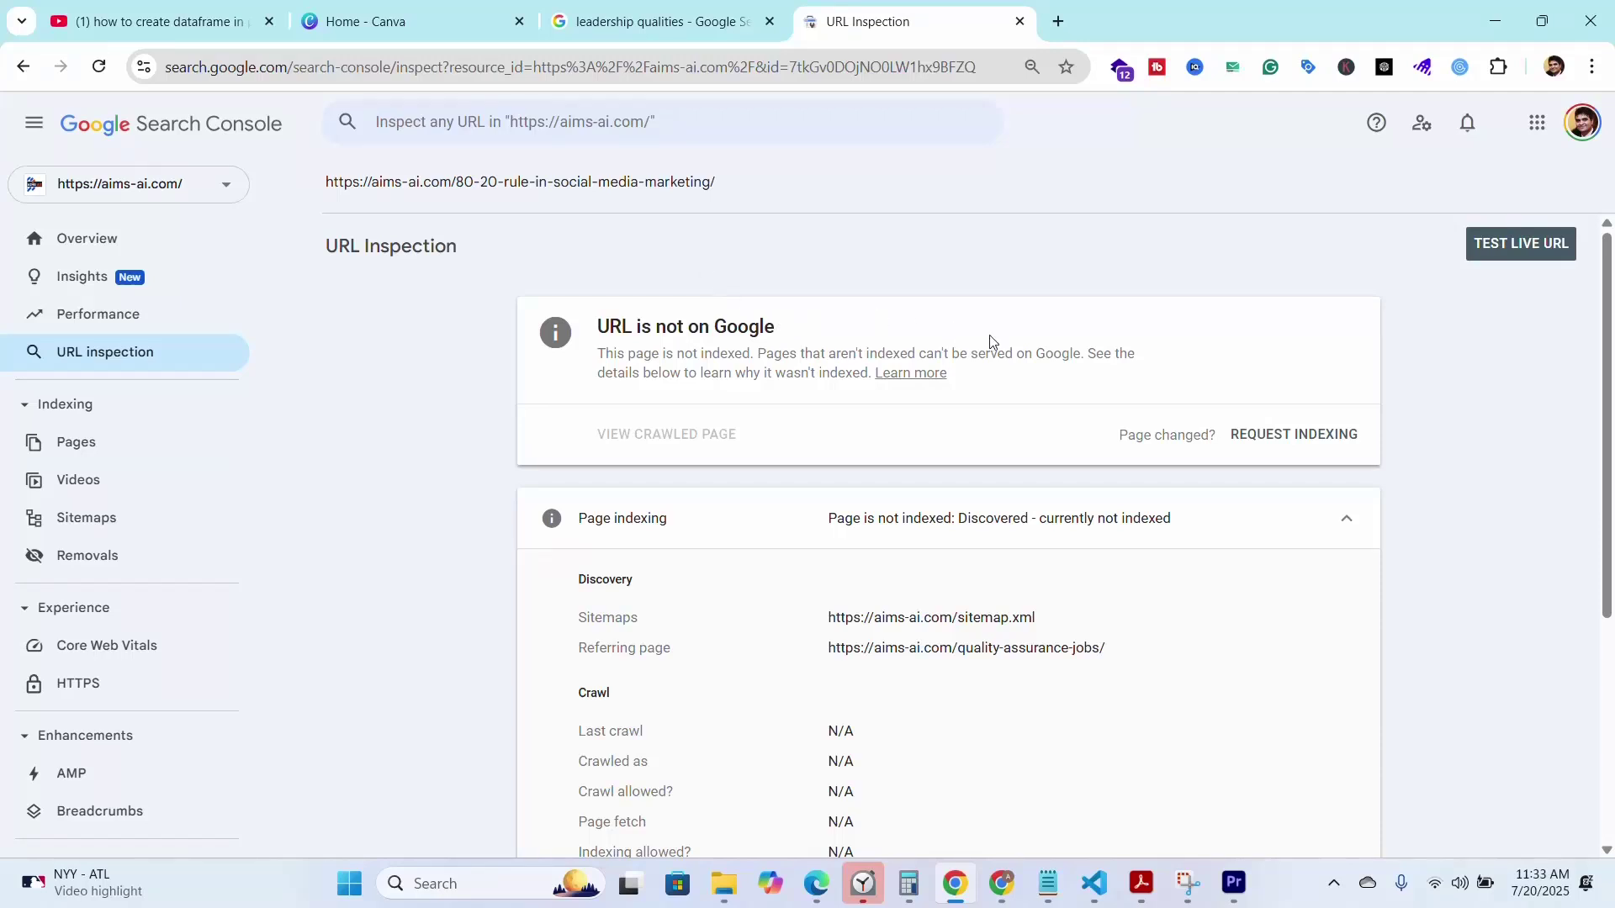
Run a live test of the inspected URL, request its indexing, and dismiss the confirmation
left_click(1503, 256)
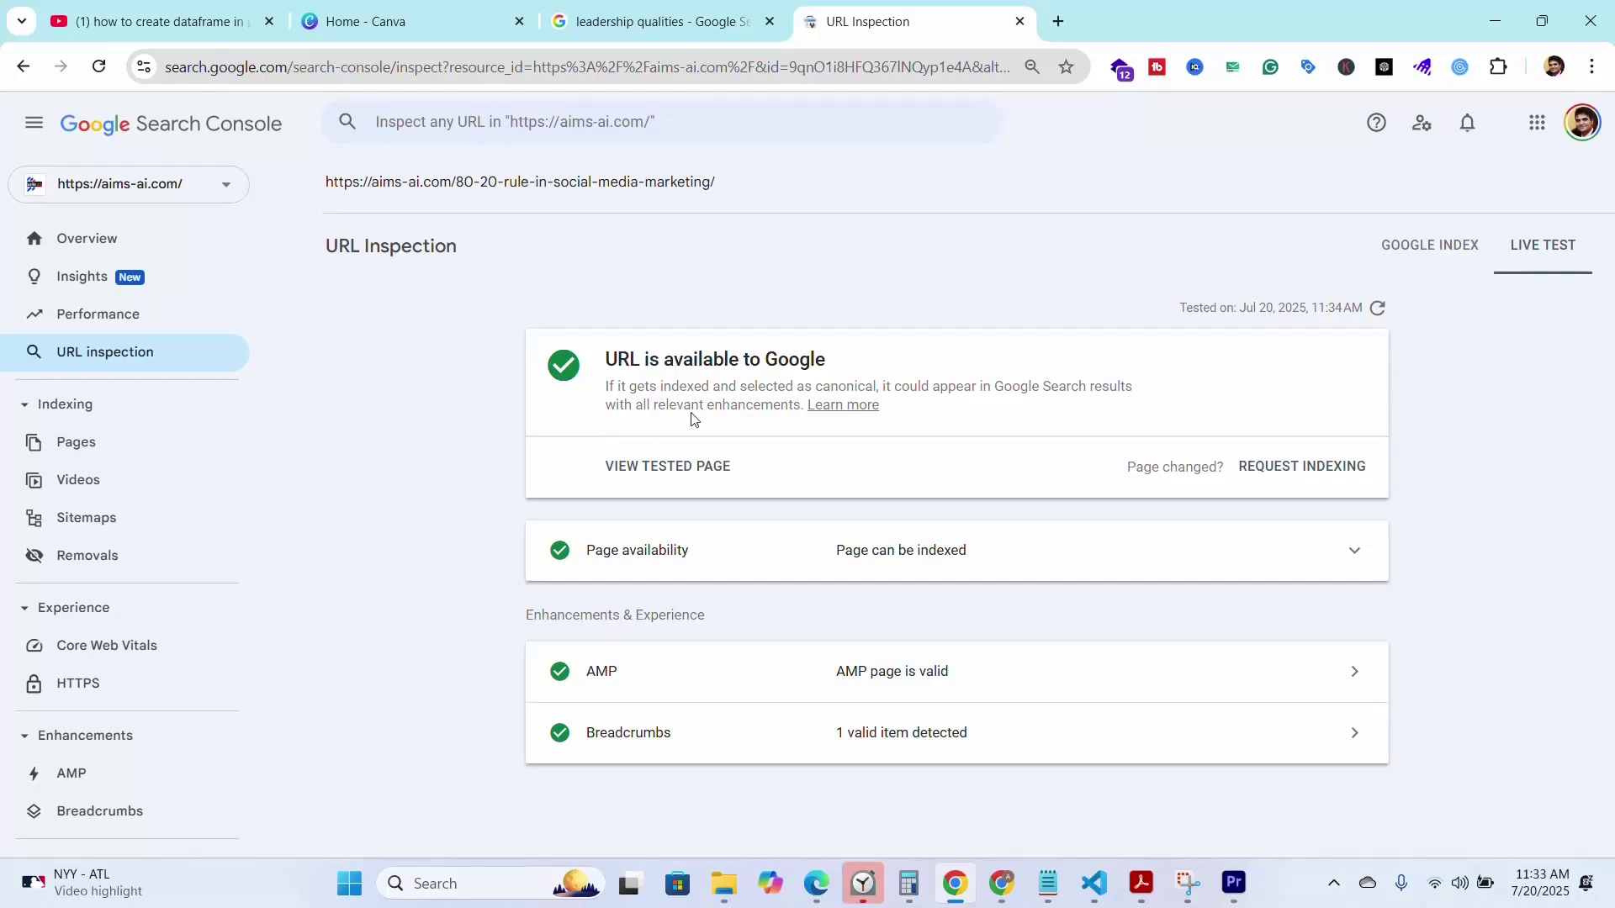
left_click(1322, 481)
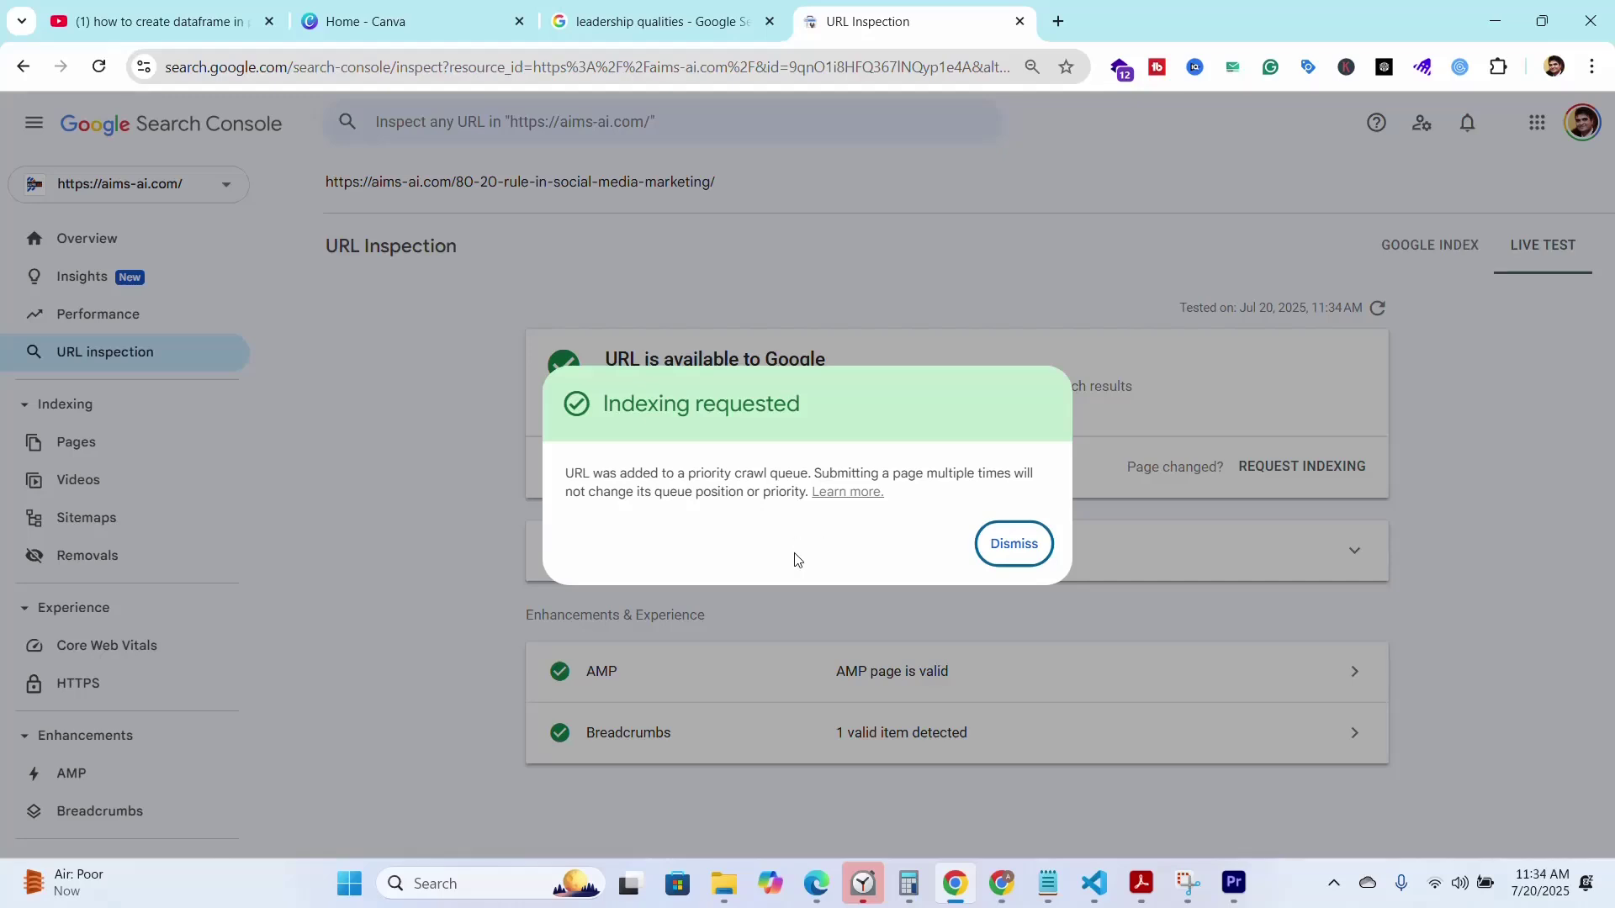
left_click(1011, 553)
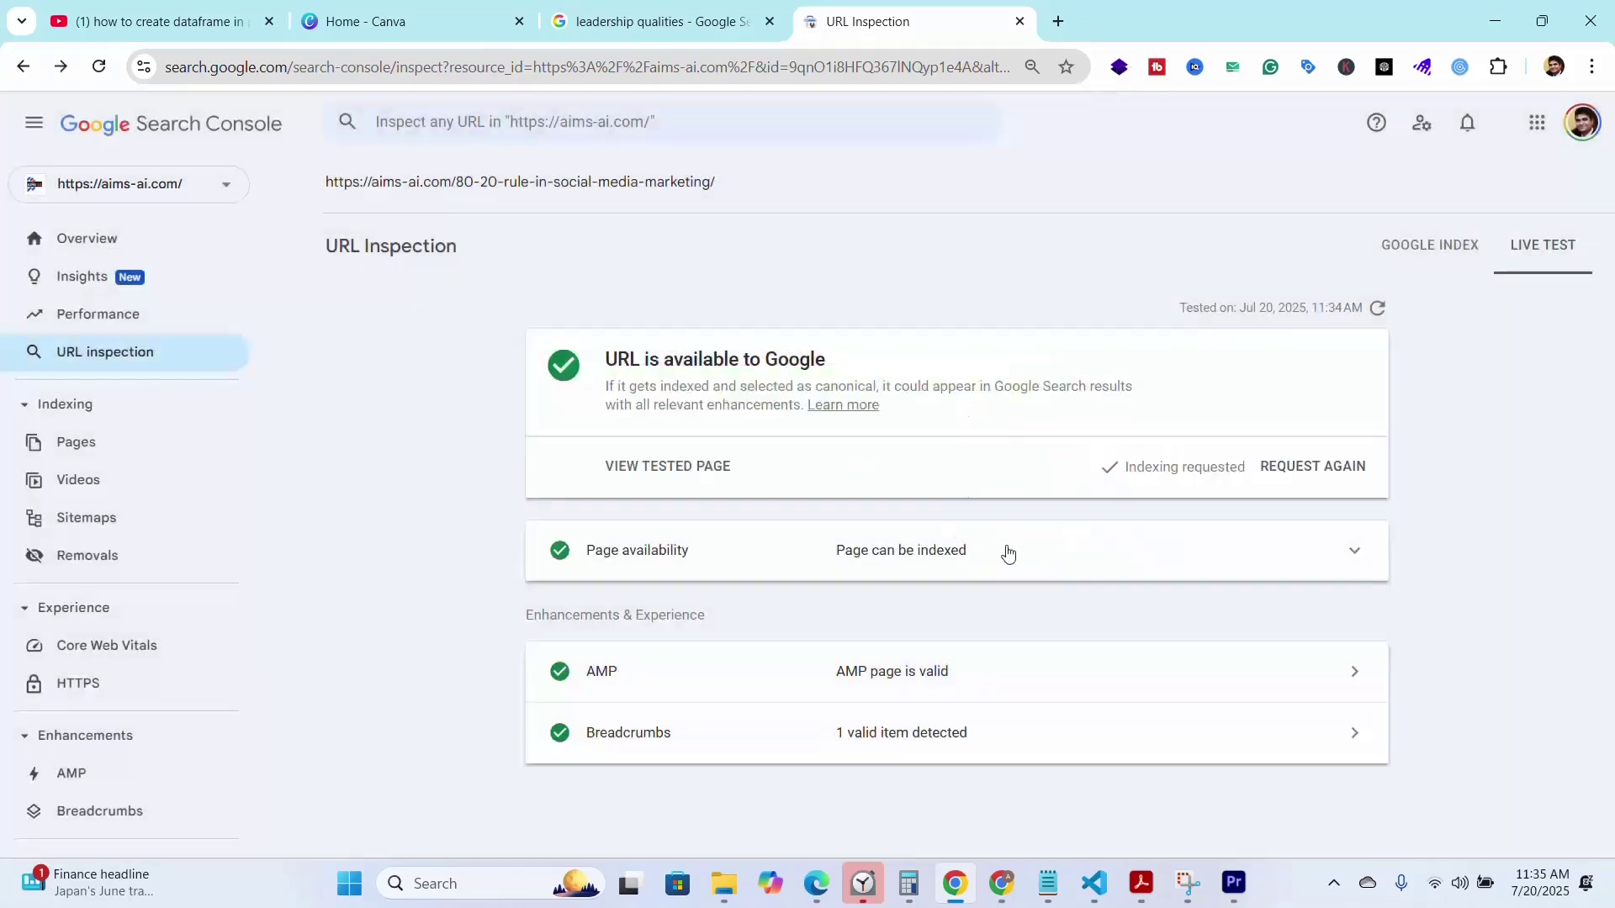